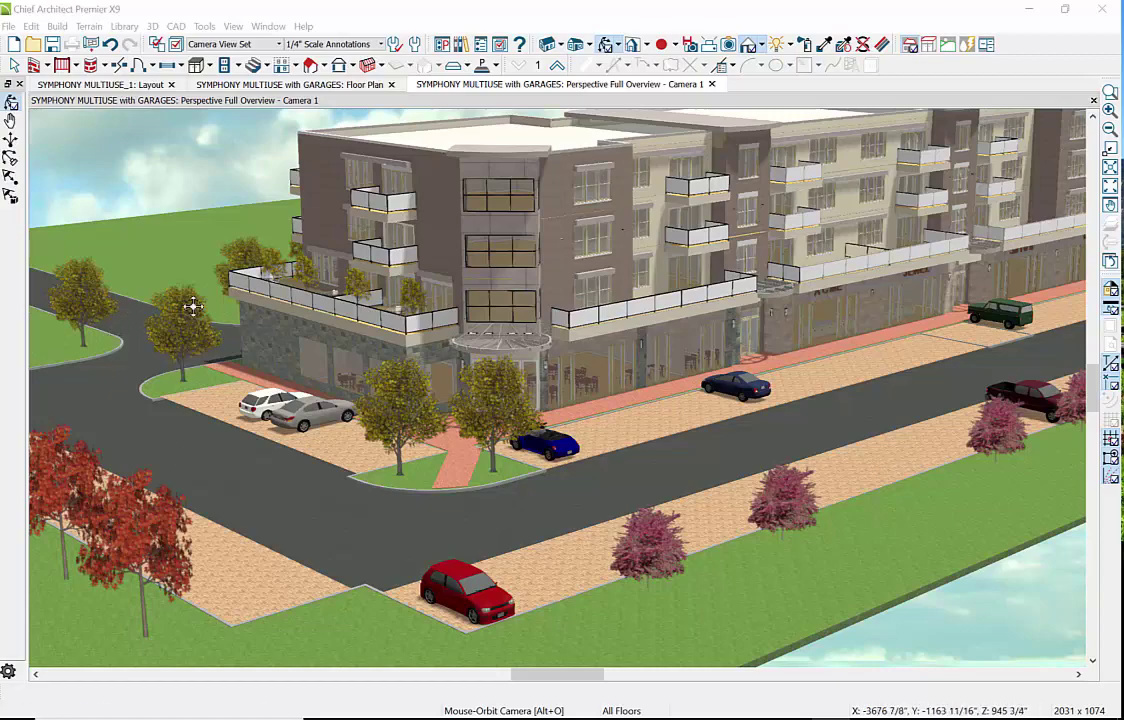
# Leave the Perspective Full Overview – Camera 1 view for the Floor Plan.
pyautogui.click(318, 88)
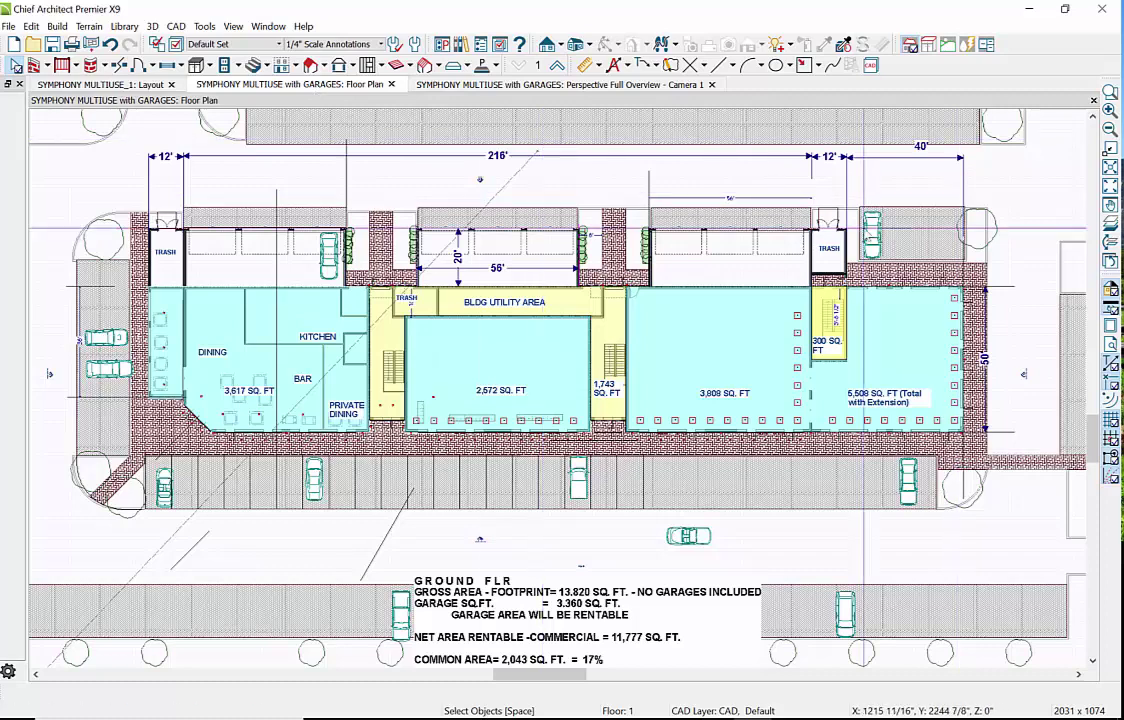
pyautogui.click(557, 66)
pyautogui.click(557, 66)
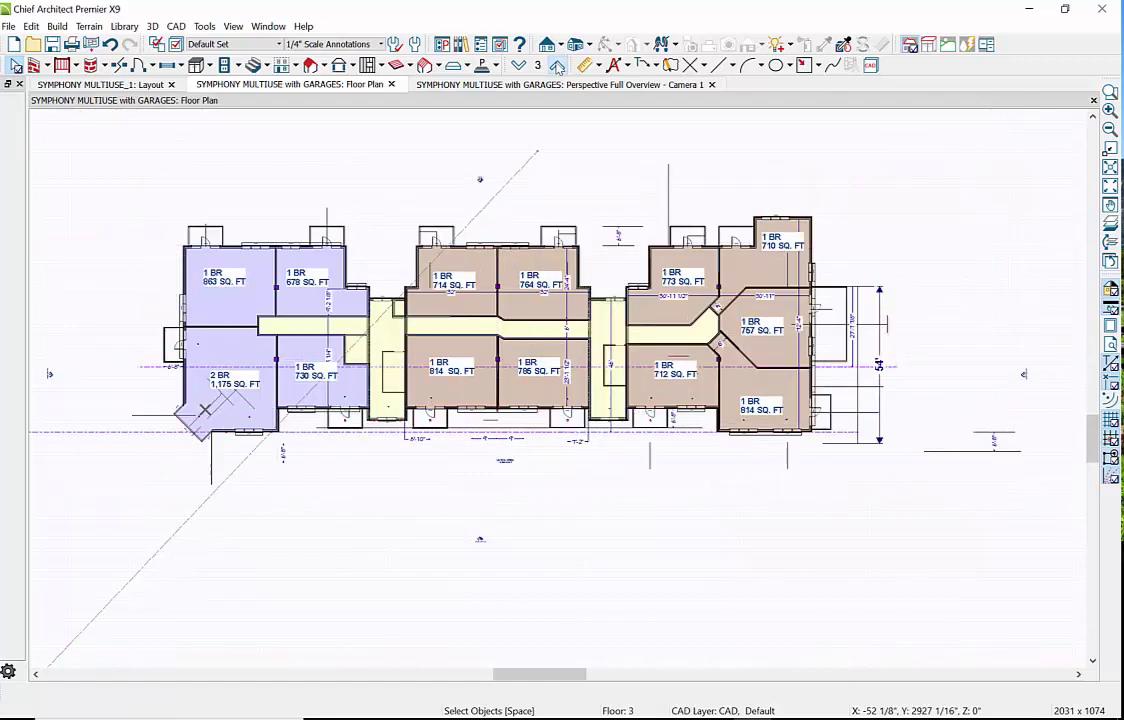
pyautogui.click(557, 66)
pyautogui.click(557, 66)
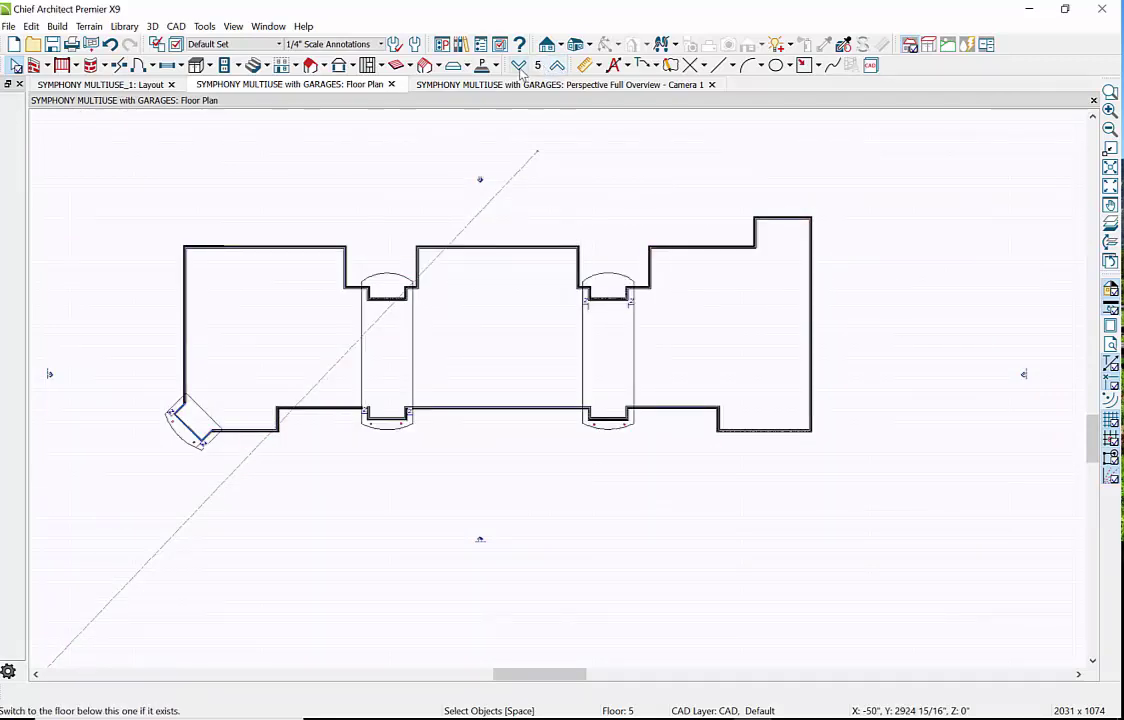
pyautogui.click(519, 66)
pyautogui.click(519, 66)
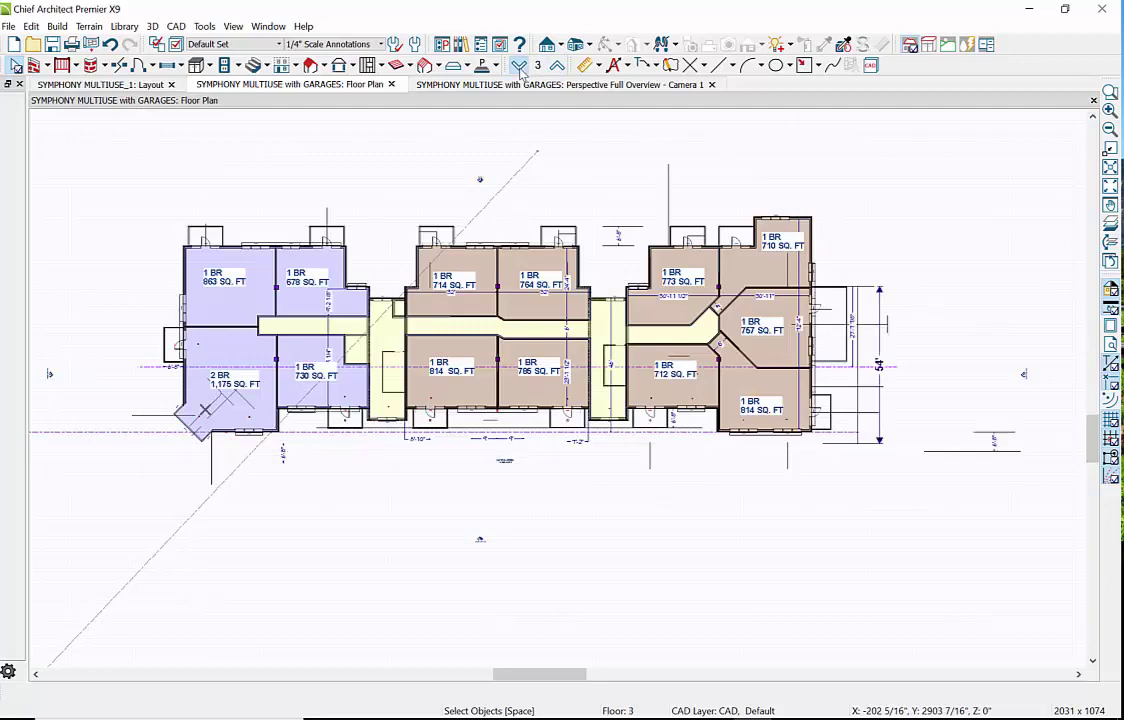
pyautogui.click(519, 66)
pyautogui.click(519, 66)
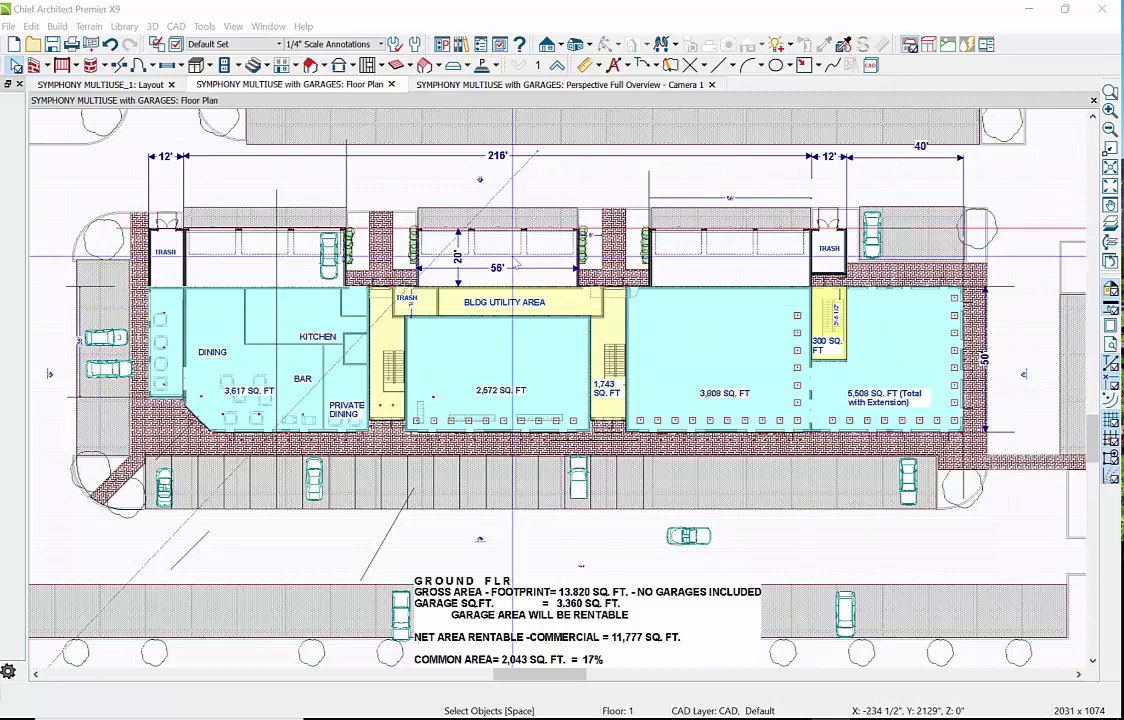
# Check the Camera 1 view, return to the floor plan, and open 3D > Create Perspective View.
pyautogui.click(445, 86)
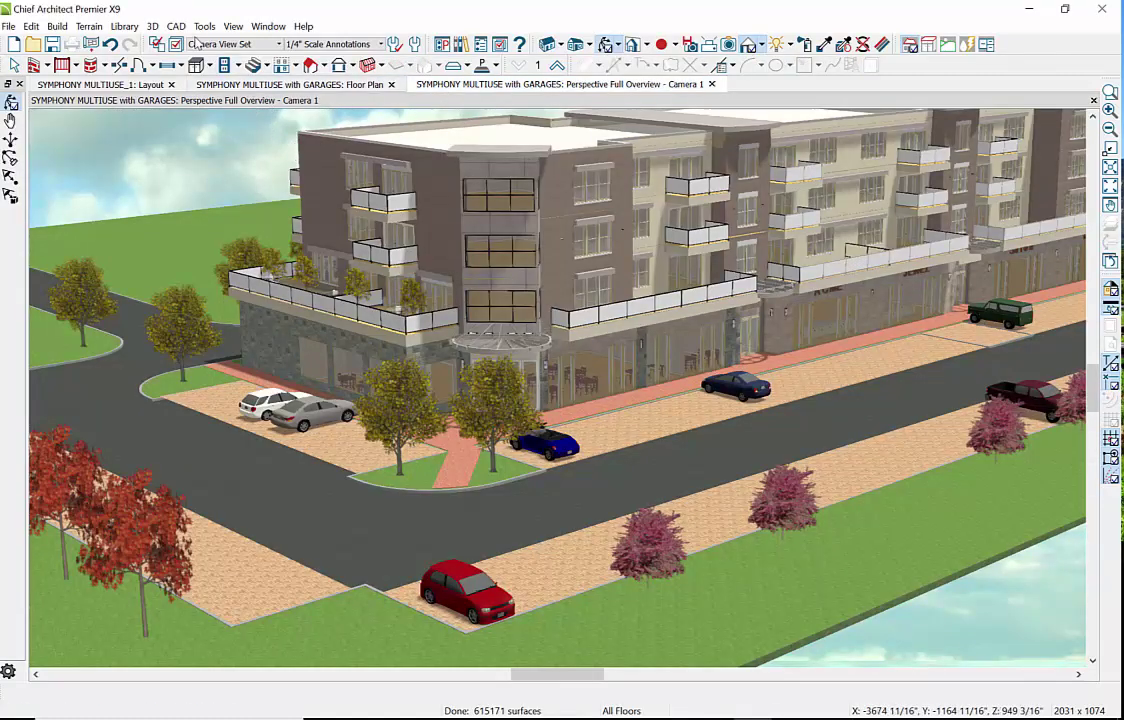
pyautogui.click(372, 86)
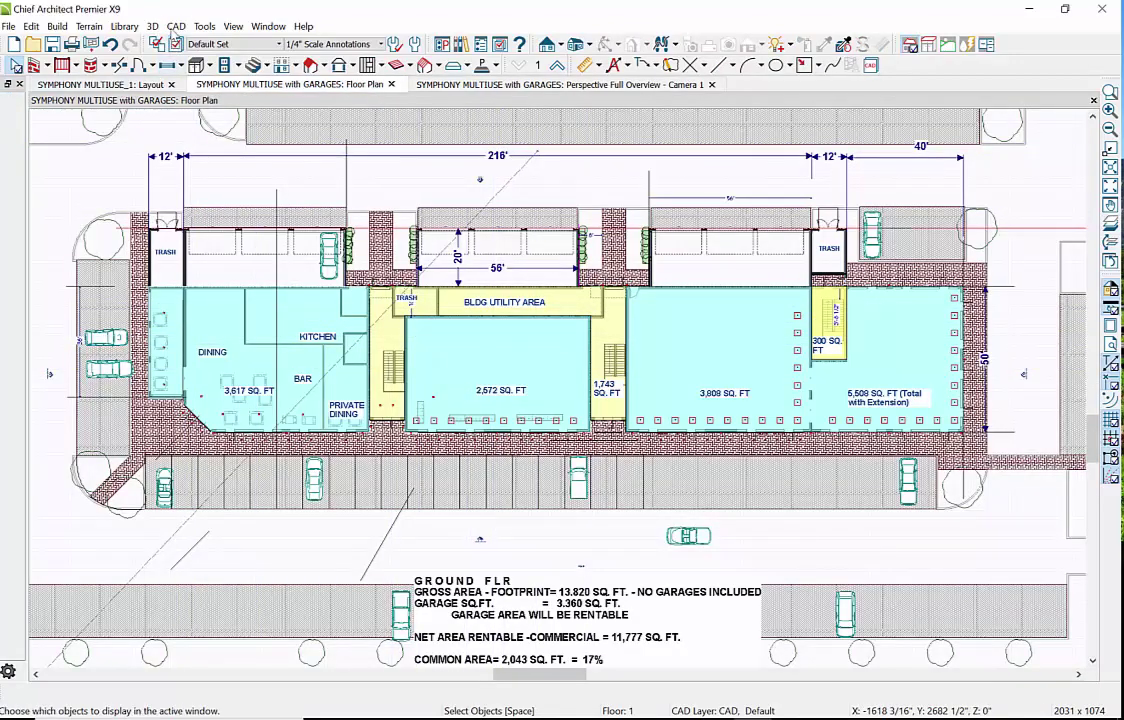
pyautogui.click(152, 26)
pyautogui.moveTo(176, 64)
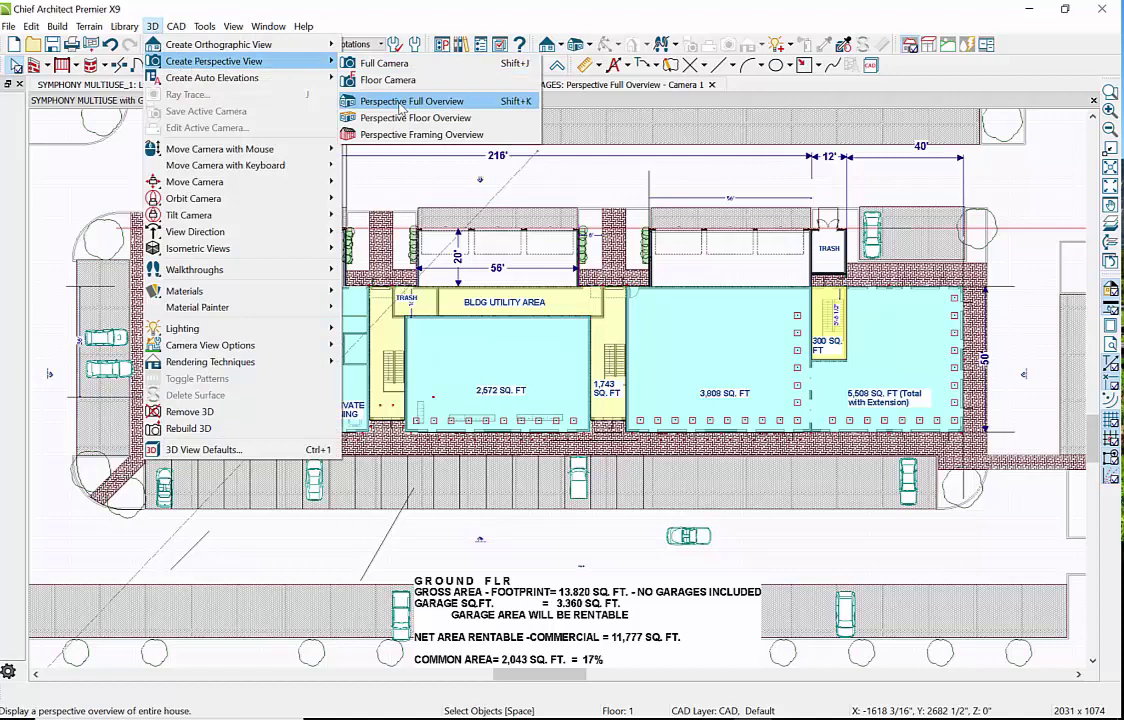
# Create a Perspective Full Overview camera (Camera 2) and swing it toward the street.
pyautogui.click(400, 102)
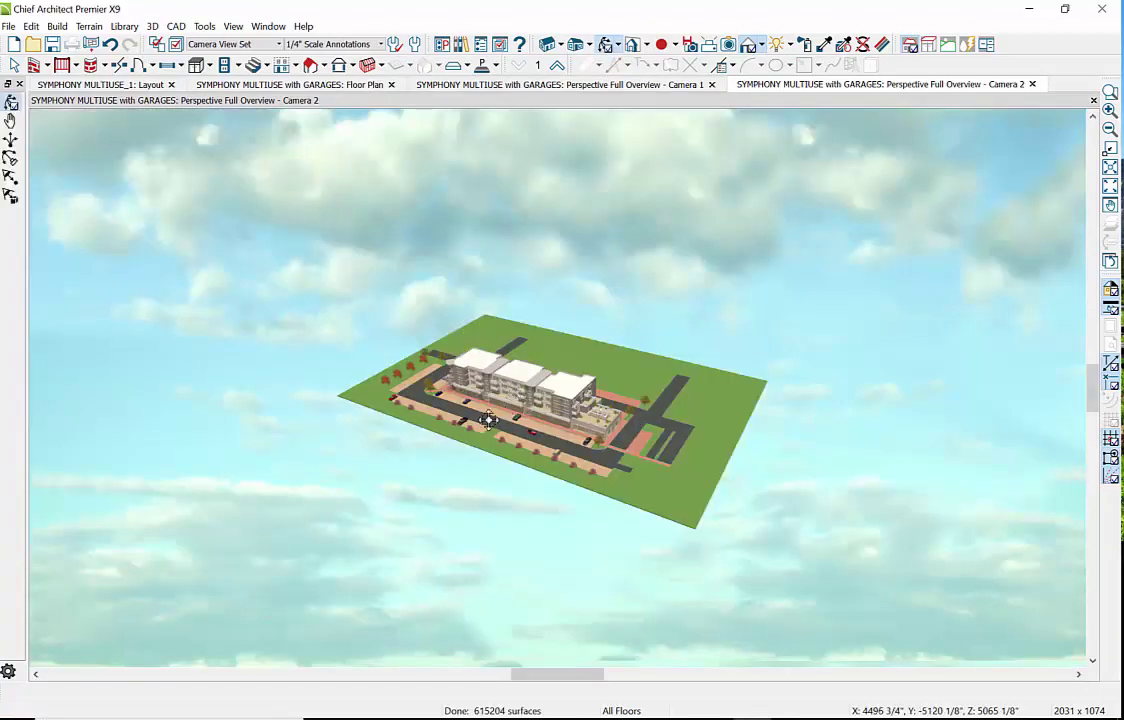
pyautogui.moveTo(668, 407); pyautogui.dragTo(621, 403)
pyautogui.scroll(6, 621, 403)
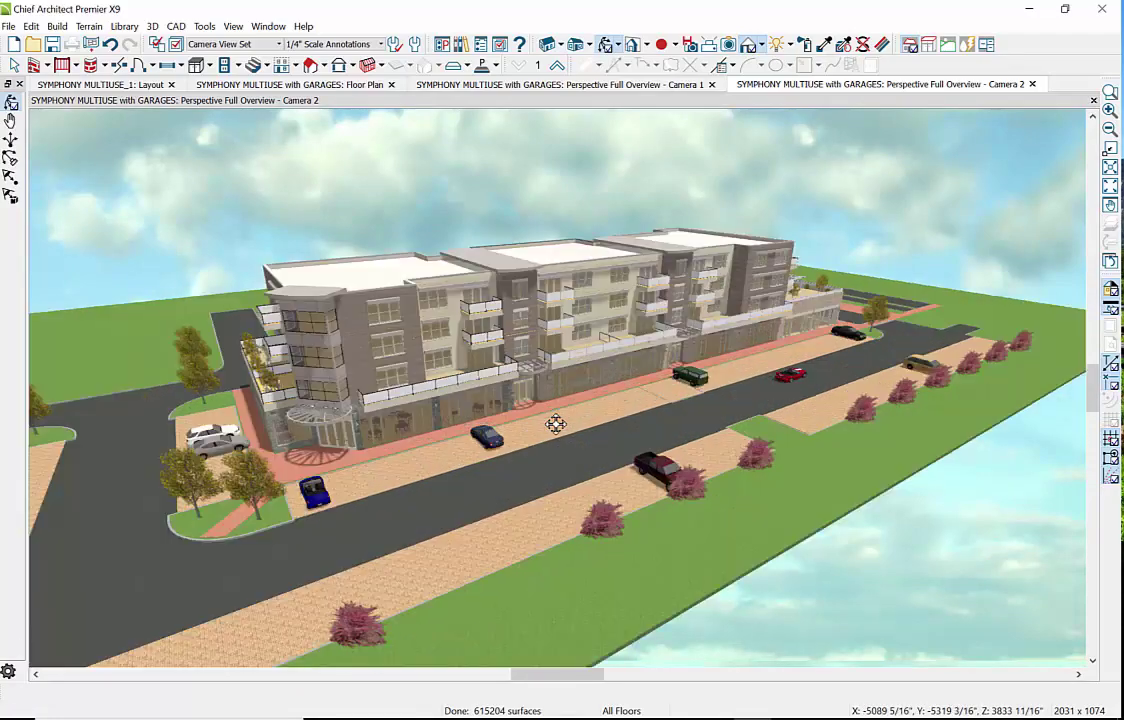
pyautogui.scroll(1, 556, 424)
pyautogui.scroll(2, 529, 467)
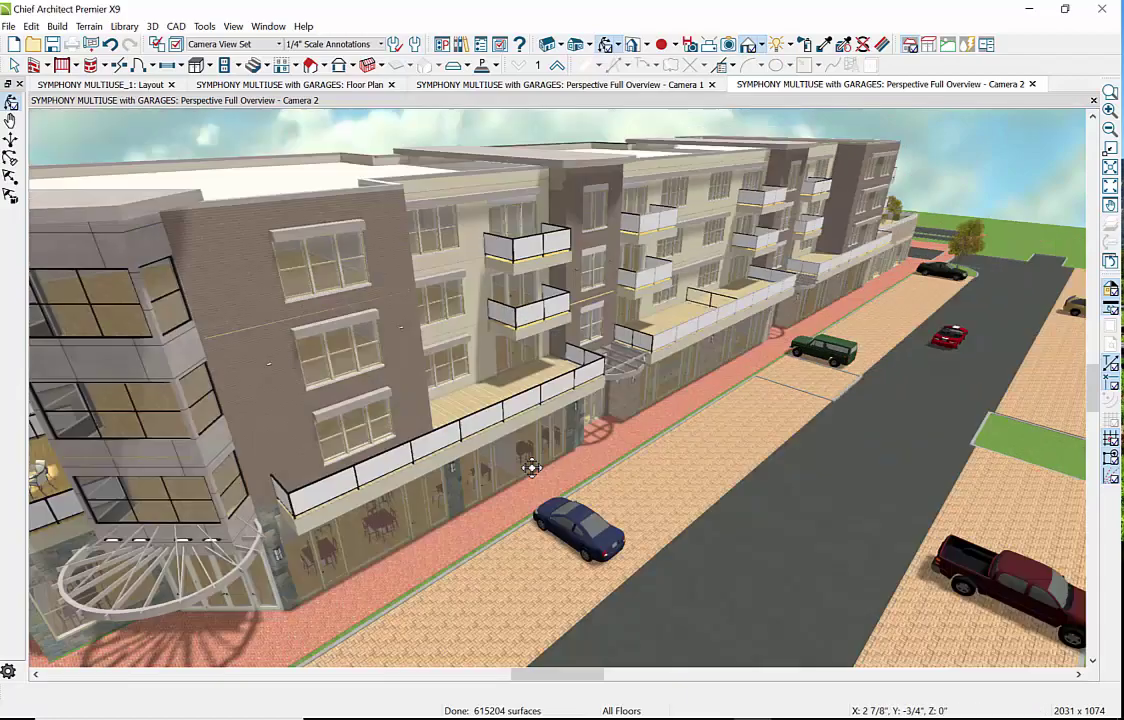
pyautogui.moveTo(548, 458); pyautogui.dragTo(311, 503)
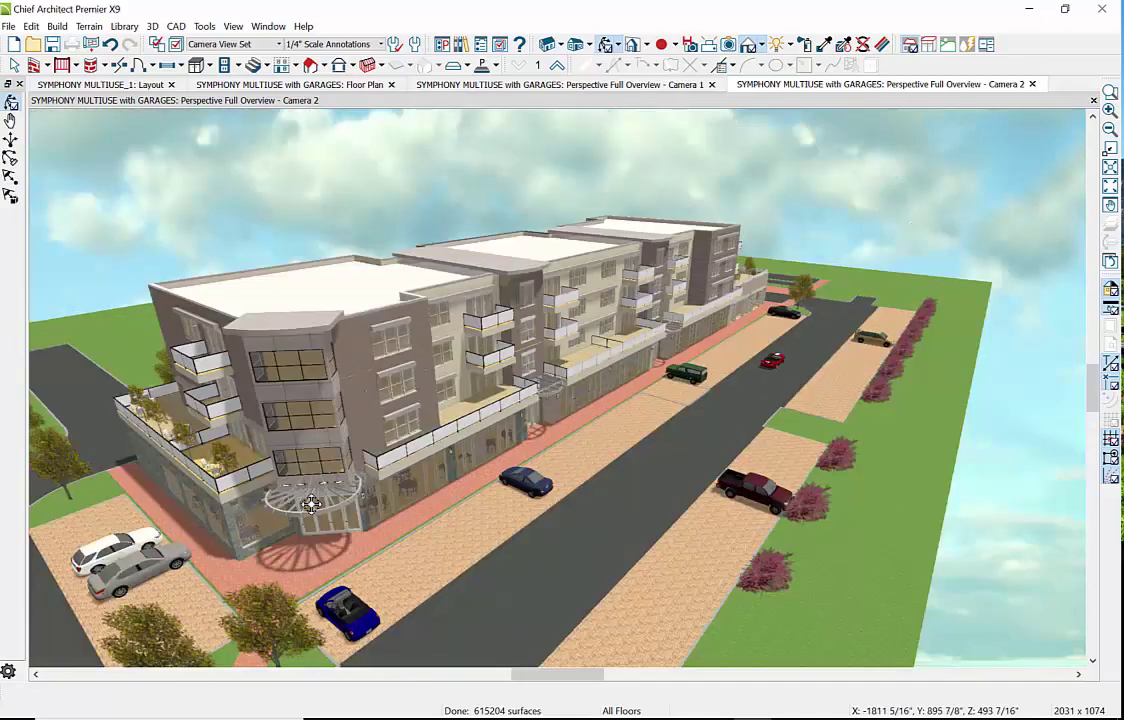
pyautogui.scroll(5, 311, 503)
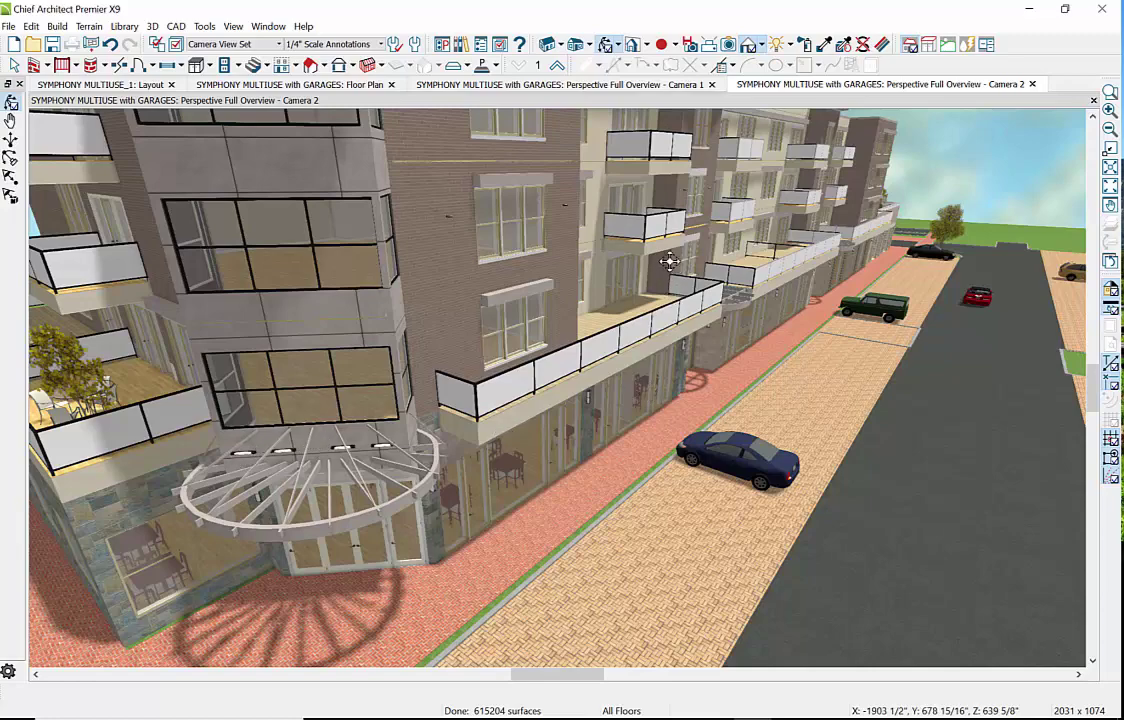
# Orbit Camera 2 to an elevated view of the corner building along the street.
pyautogui.moveTo(610, 317); pyautogui.dragTo(618, 288)
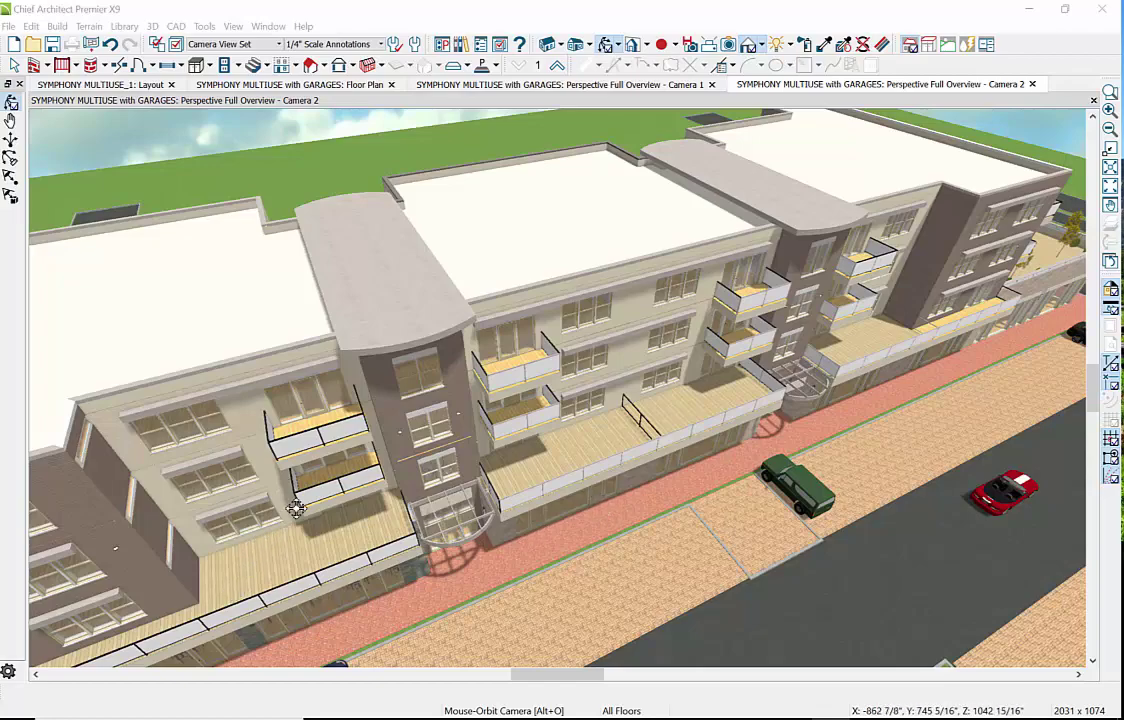
pyautogui.scroll(-5, 296, 508)
pyautogui.moveTo(278, 485); pyautogui.dragTo(253, 479)
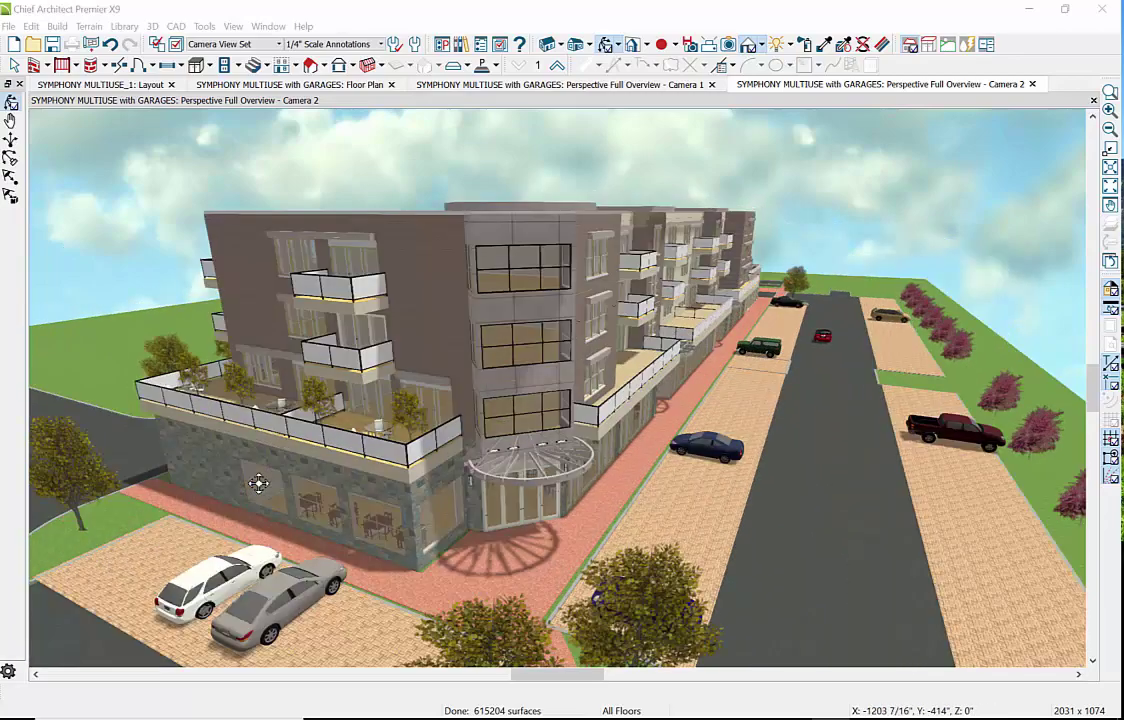
pyautogui.moveTo(612, 330); pyautogui.dragTo(673, 309)
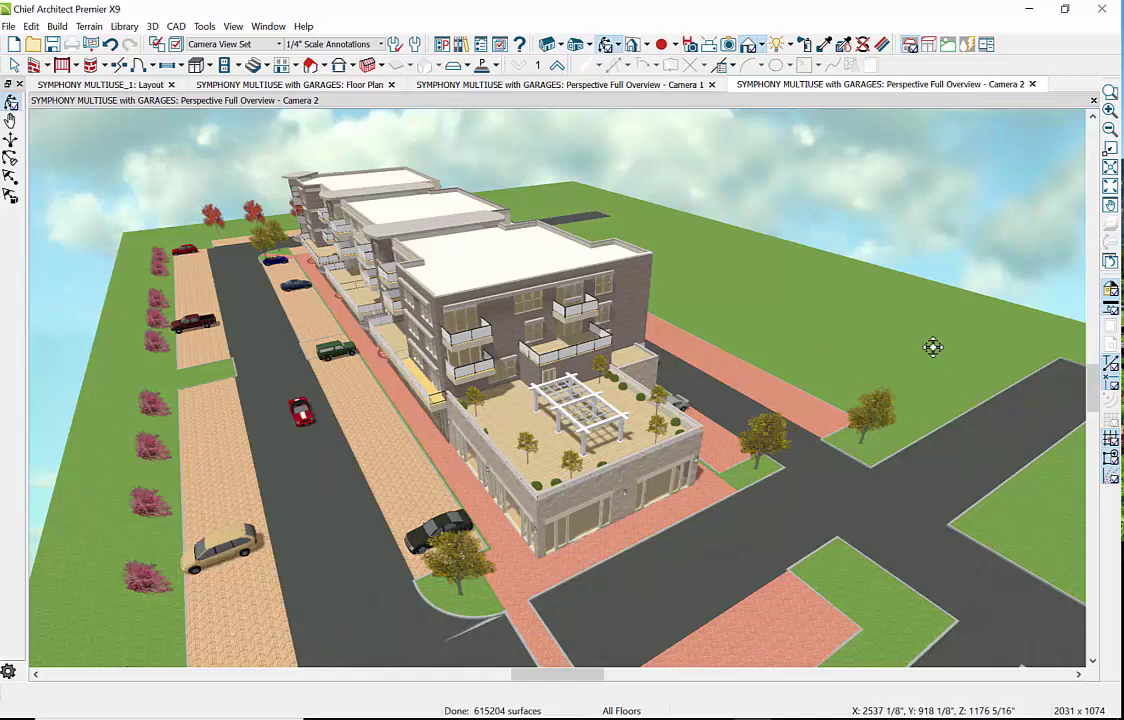
pyautogui.moveTo(482, 396); pyautogui.dragTo(675, 436)
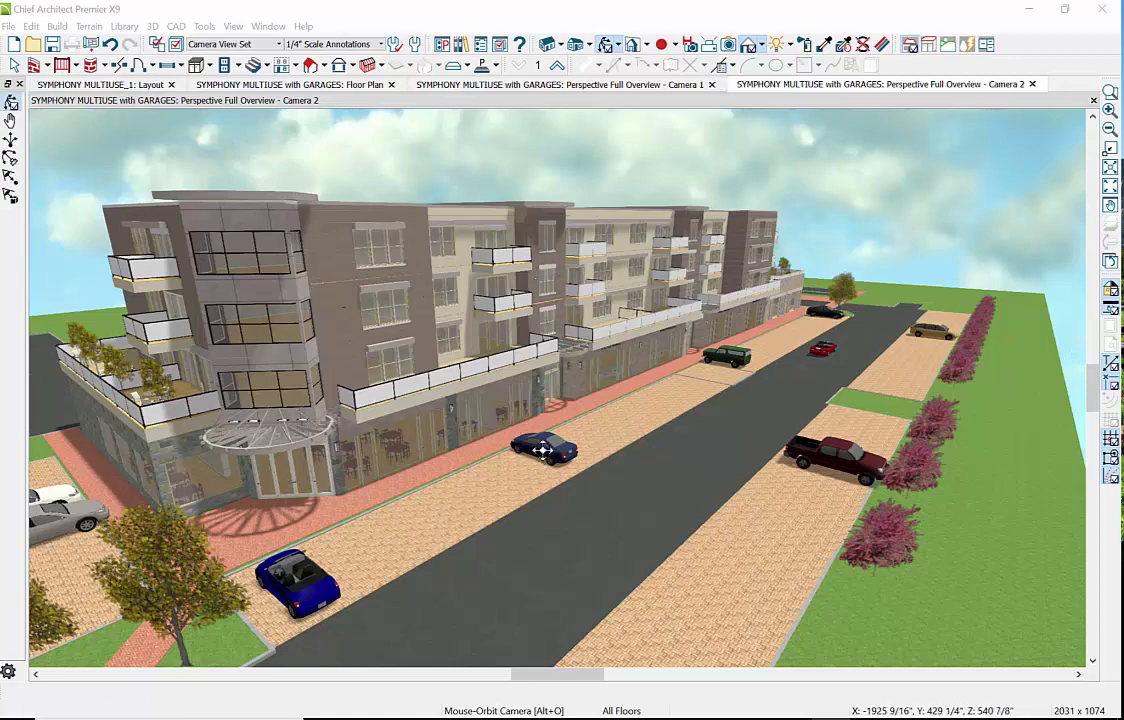
pyautogui.moveTo(439, 372); pyautogui.dragTo(490, 570)
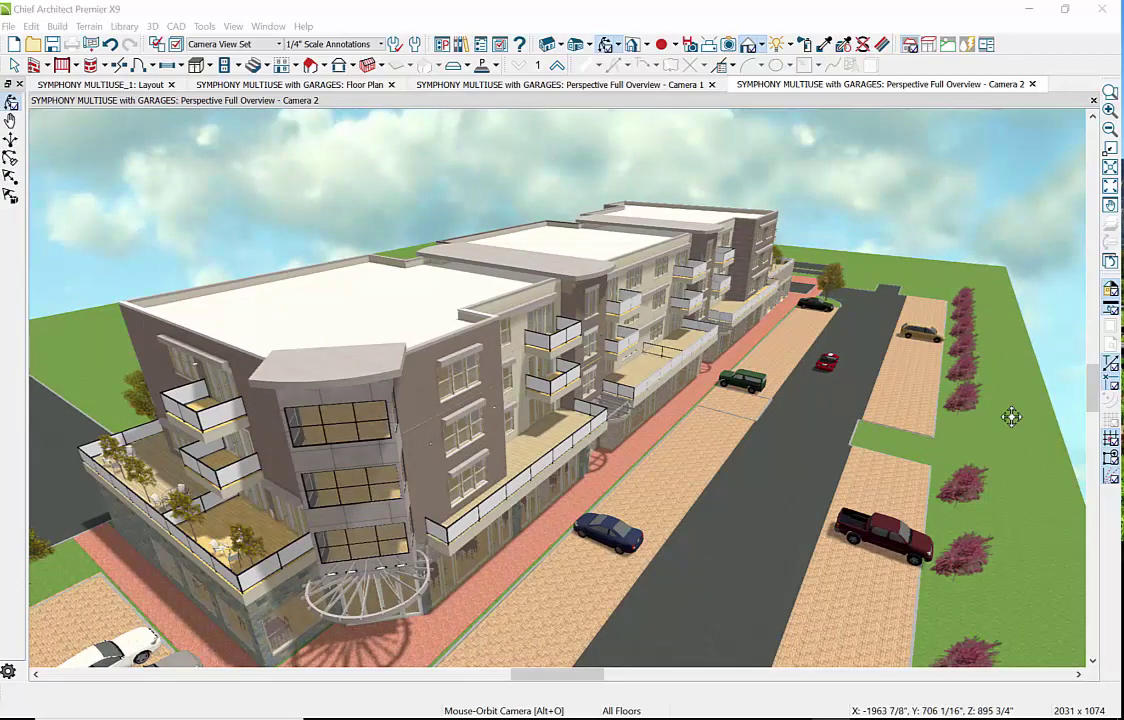
pyautogui.moveTo(179, 417); pyautogui.dragTo(178, 503)
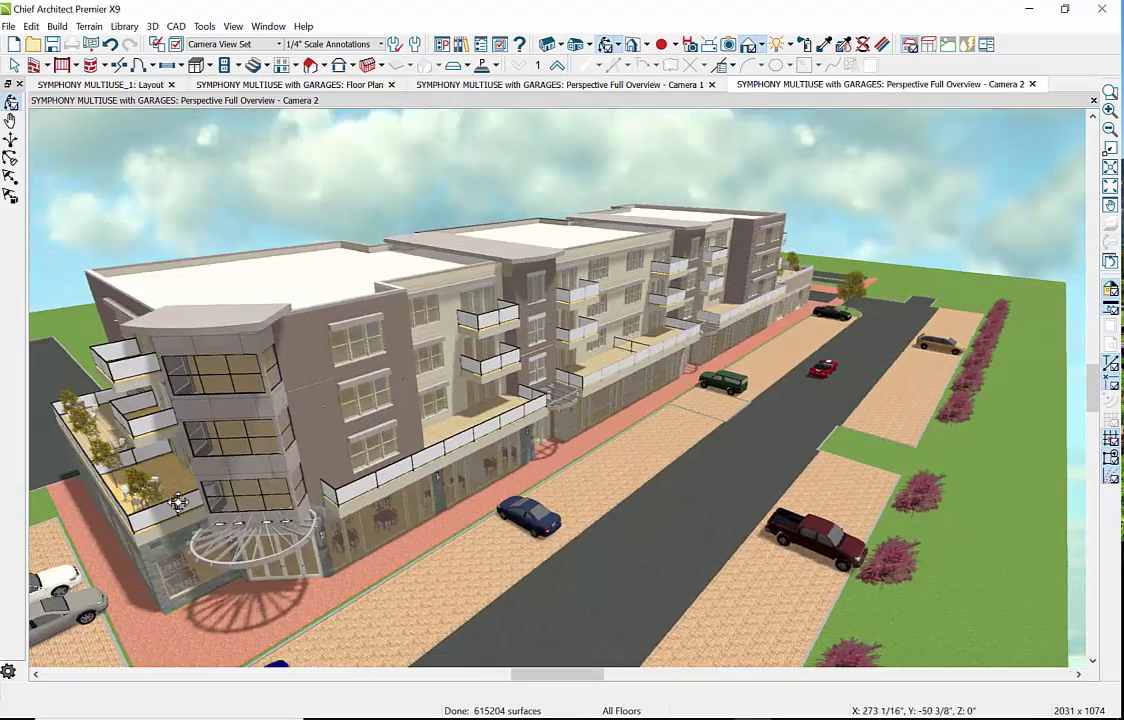
# Return to the Floor Plan and zoom out until the whole site and notes show.
pyautogui.click(354, 86)
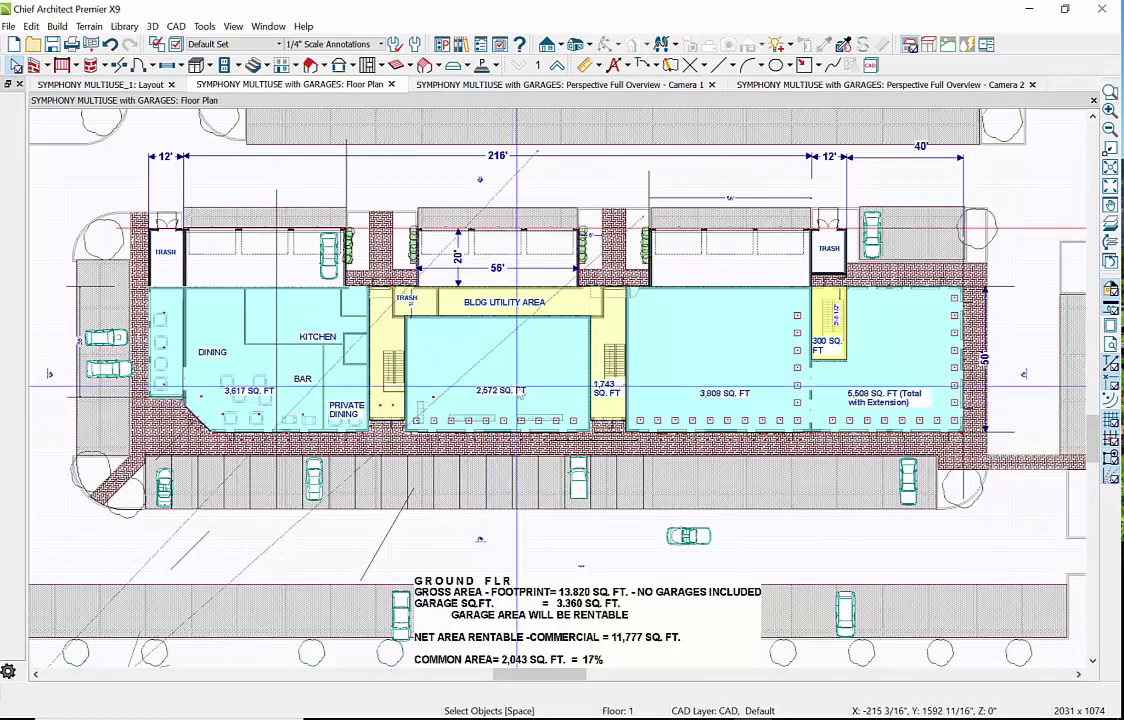
pyautogui.scroll(-5, 518, 392)
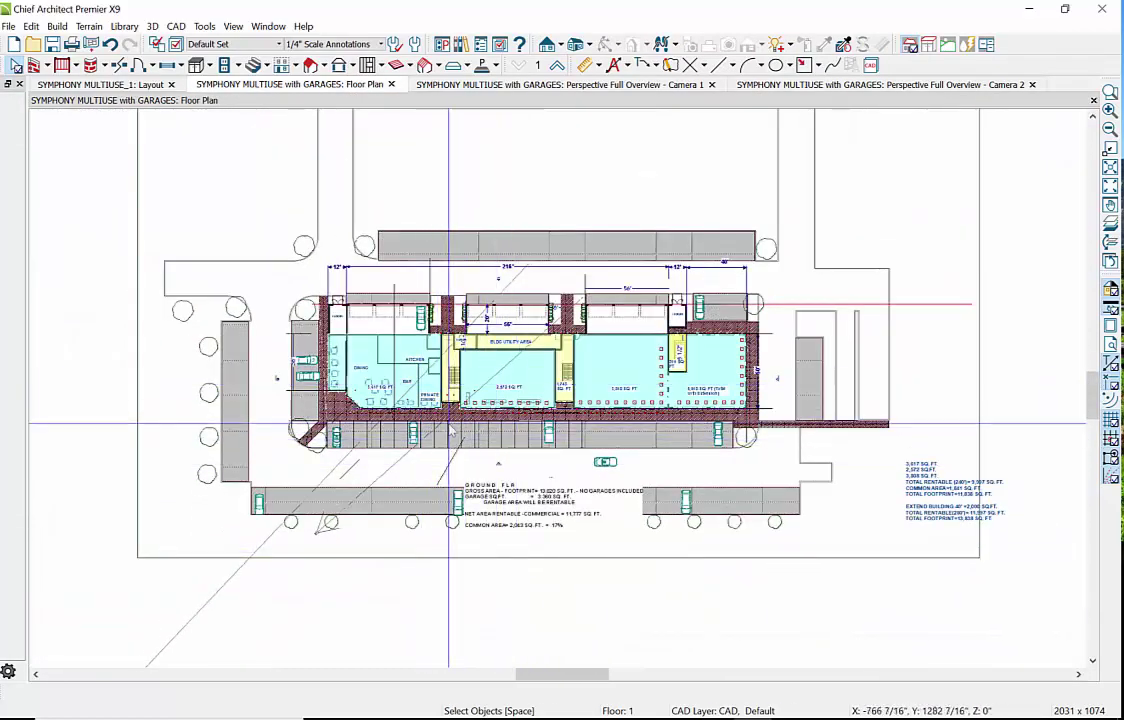
pyautogui.scroll(1, 385, 398)
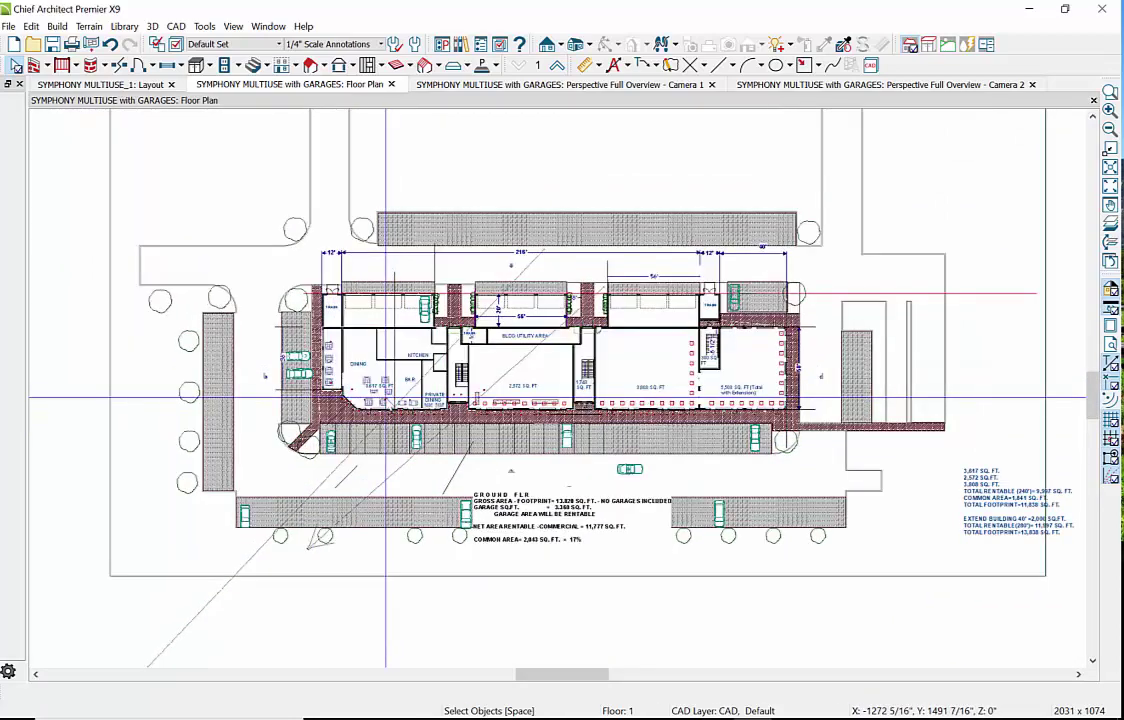
pyautogui.scroll(1, 385, 398)
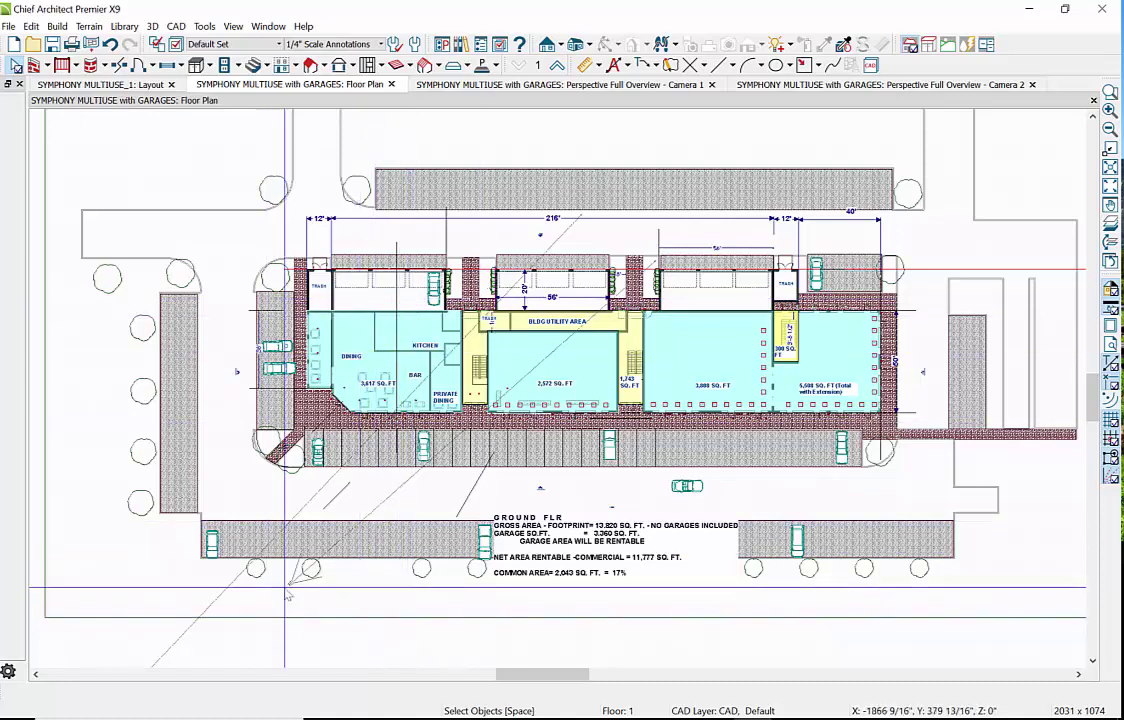
# Place a Full Camera dragged from the street toward the building front, creating Camera 3.
pyautogui.click(152, 26)
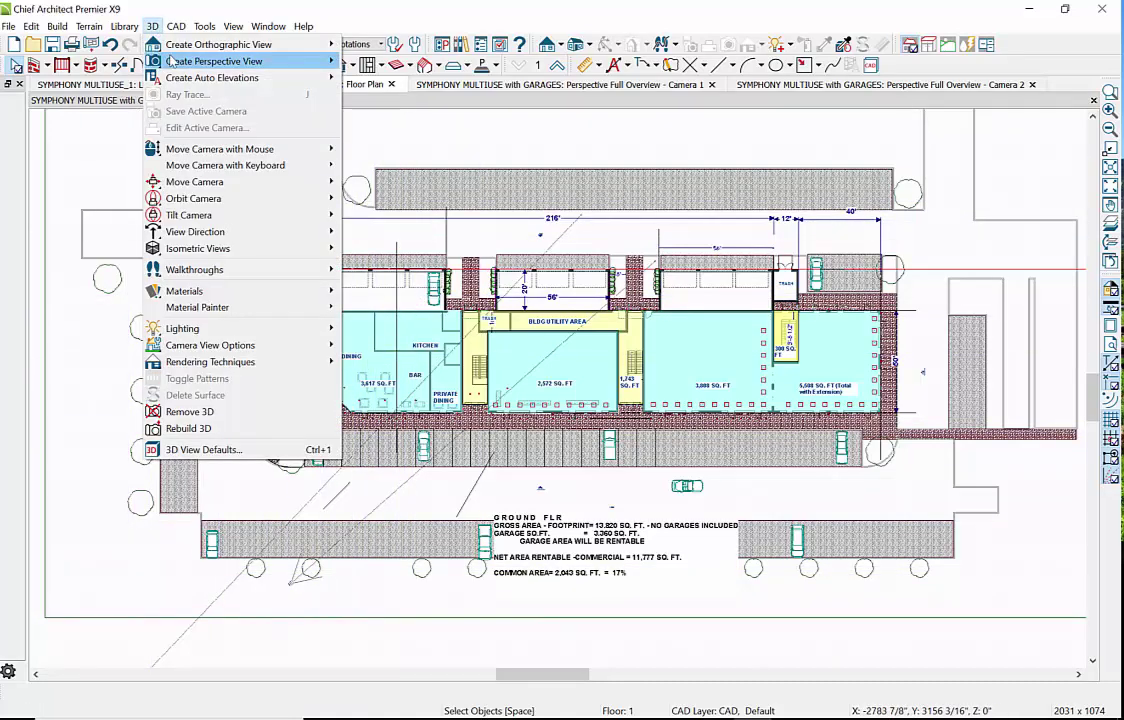
pyautogui.moveTo(172, 61)
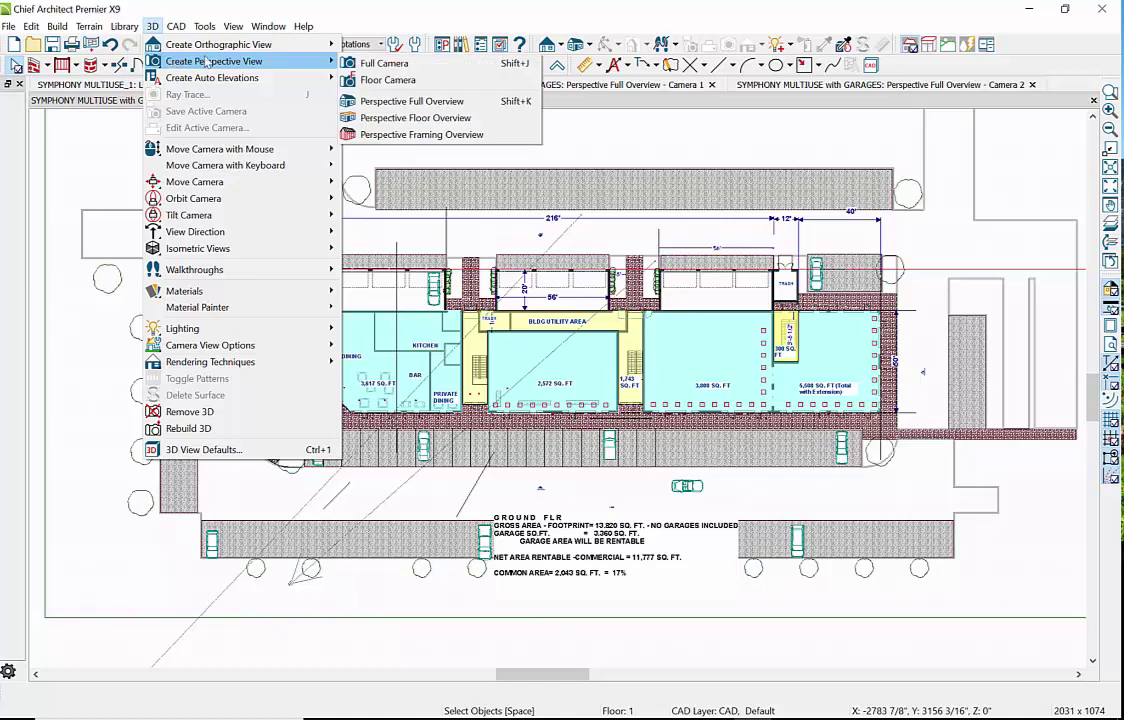
pyautogui.click(380, 63)
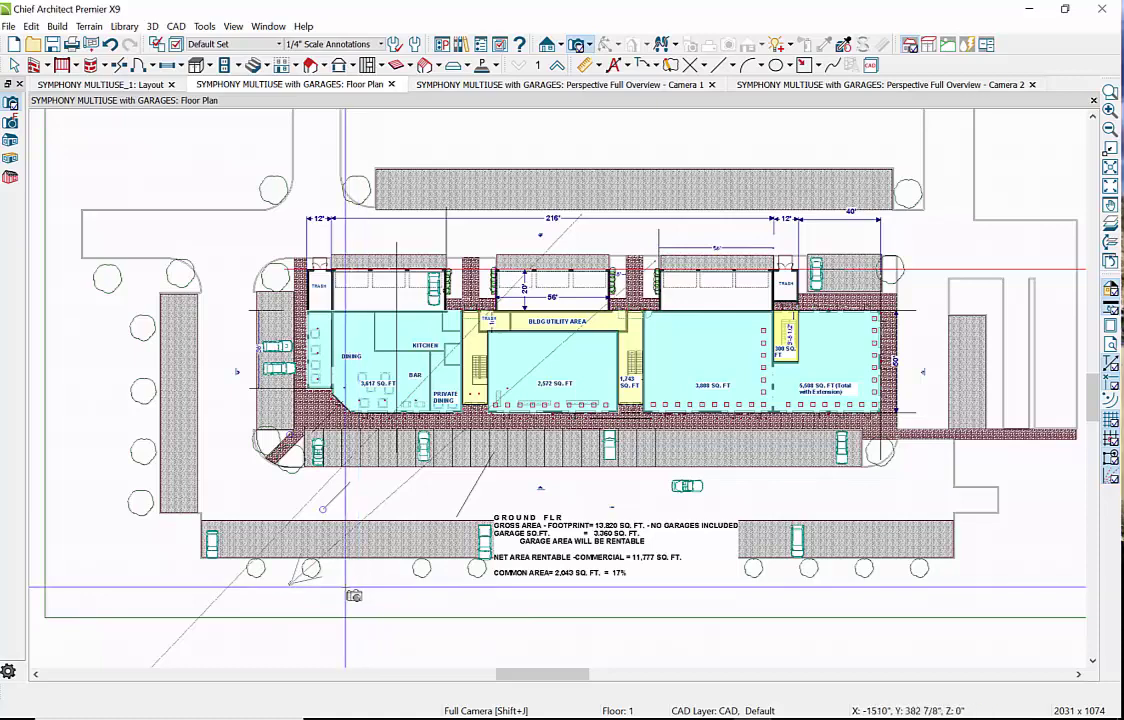
pyautogui.moveTo(341, 583); pyautogui.dragTo(433, 418)
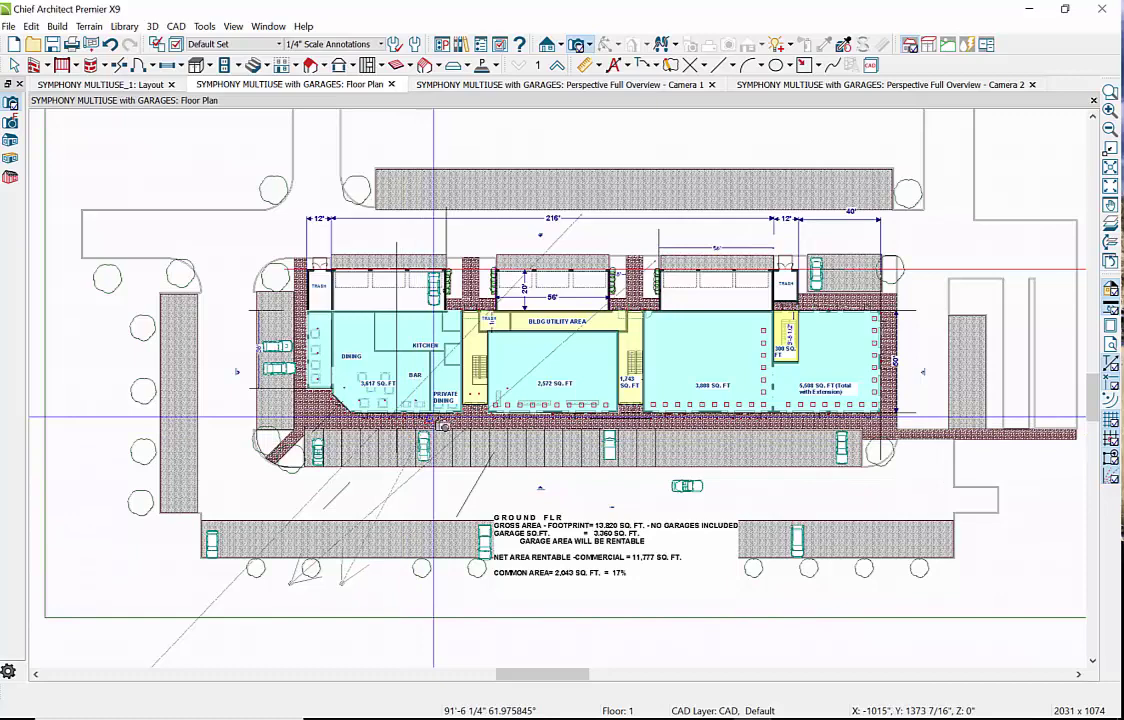
pyautogui.moveTo(433, 418); pyautogui.dragTo(433, 418)
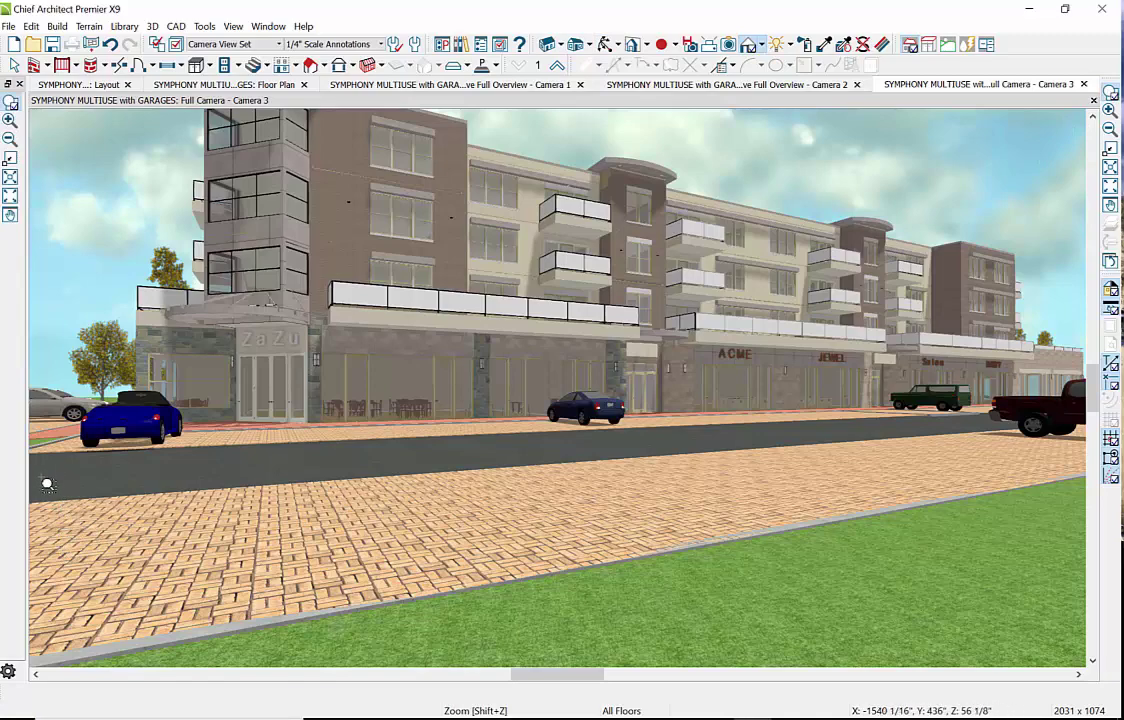
# Zoom in three times on the Camera 3 view until the storefronts fill the window.
pyautogui.moveTo(49, 505); pyautogui.dragTo(1069, 121)
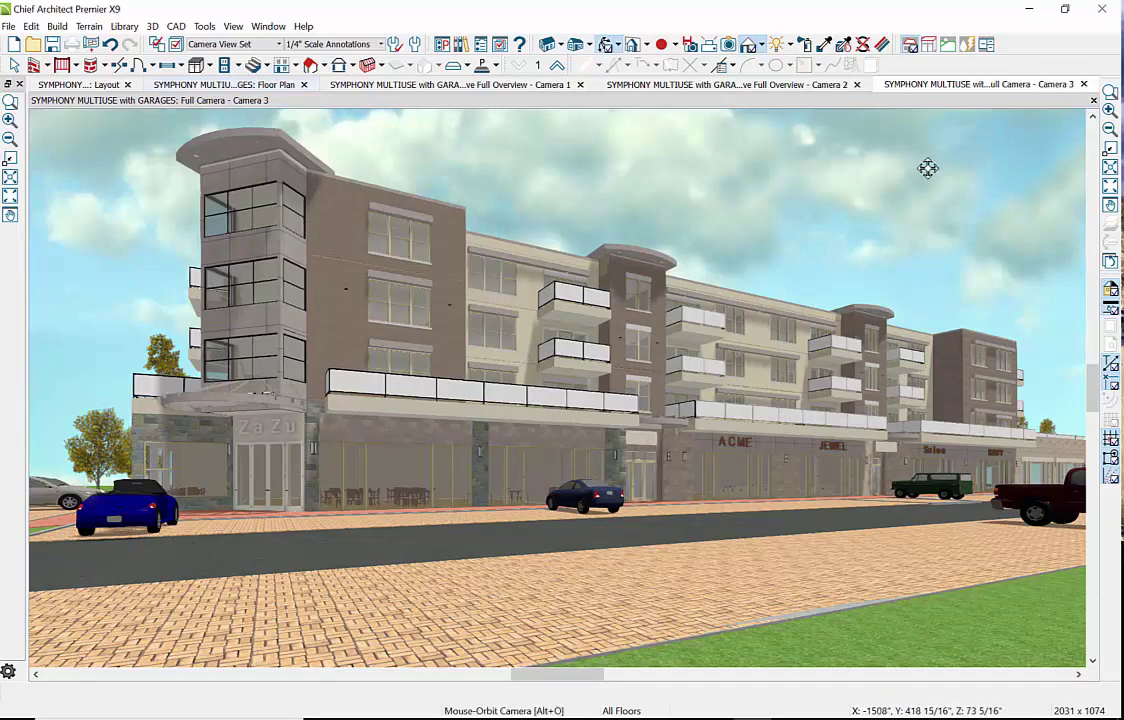
pyautogui.click(10, 101)
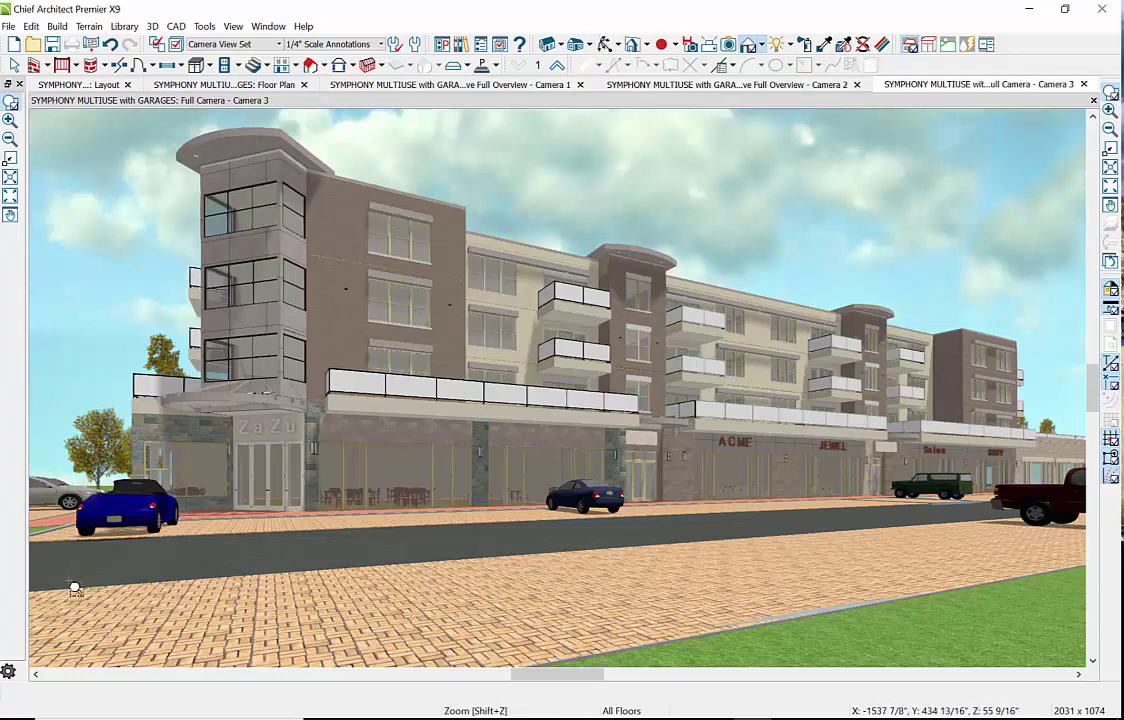
pyautogui.moveTo(35, 589)
pyautogui.mouseDown()
pyautogui.moveTo(532, 549)
pyautogui.moveTo(947, 393)
pyautogui.moveTo(1040, 298)
pyautogui.moveTo(1055, 112)
pyautogui.moveTo(1090, 108)
pyautogui.moveTo(1077, 115)
pyautogui.mouseUp()
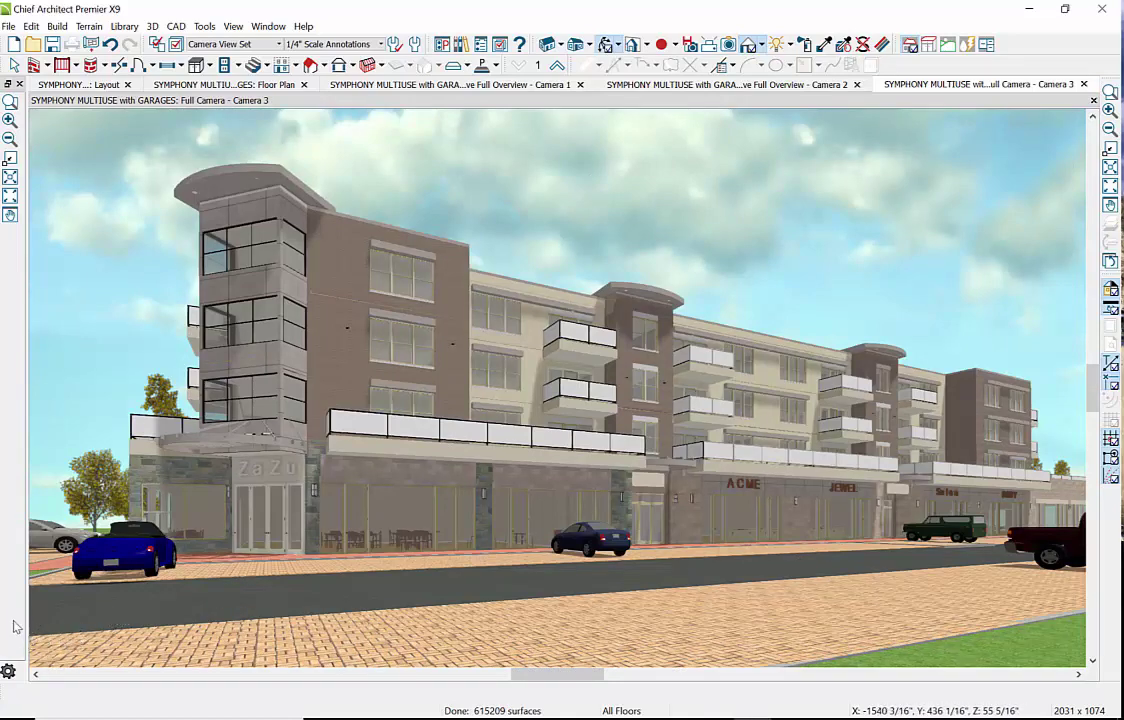
pyautogui.click(1110, 92)
pyautogui.moveTo(36, 616); pyautogui.dragTo(1079, 108)
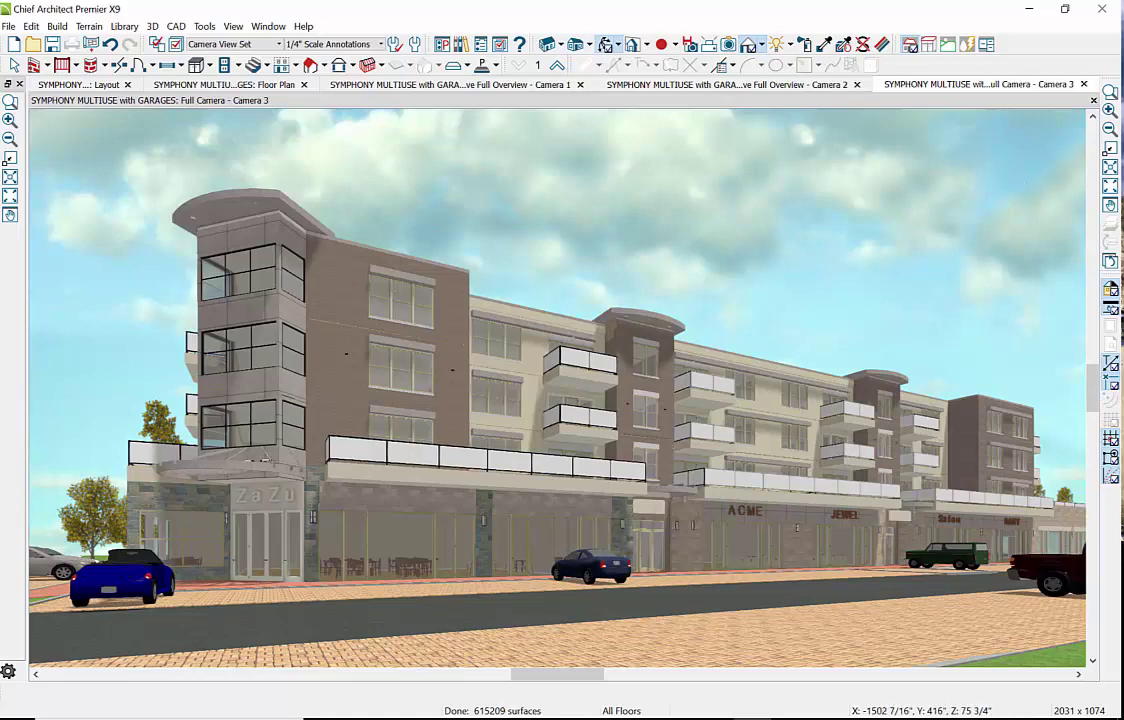
pyautogui.hotkey('alt', 'o')
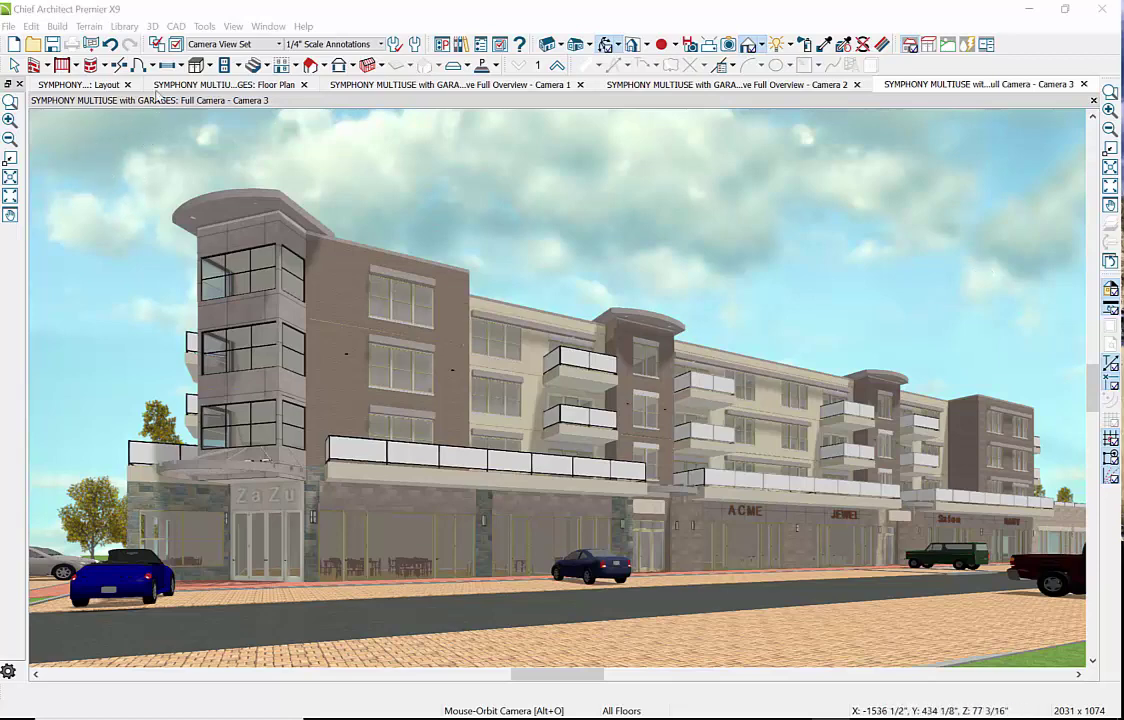
# Open Ray Trace for Camera 3, review existing configurations, and launch the Ray Trace Assistant.
pyautogui.click(151, 27)
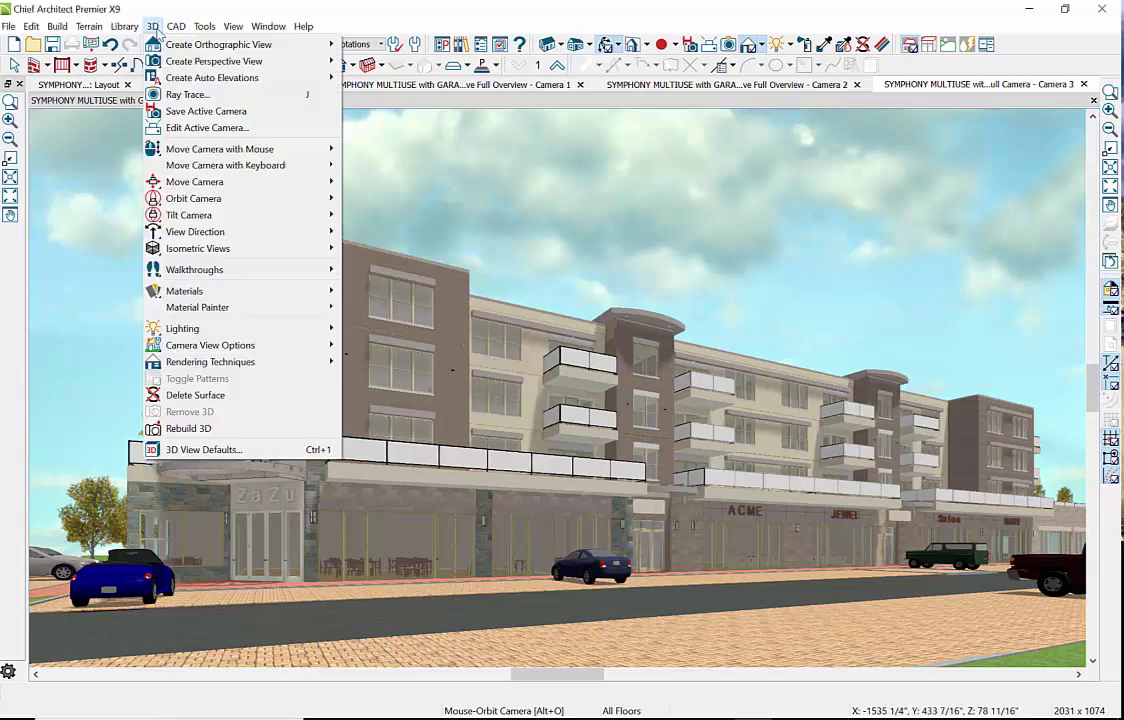
pyautogui.click(185, 100)
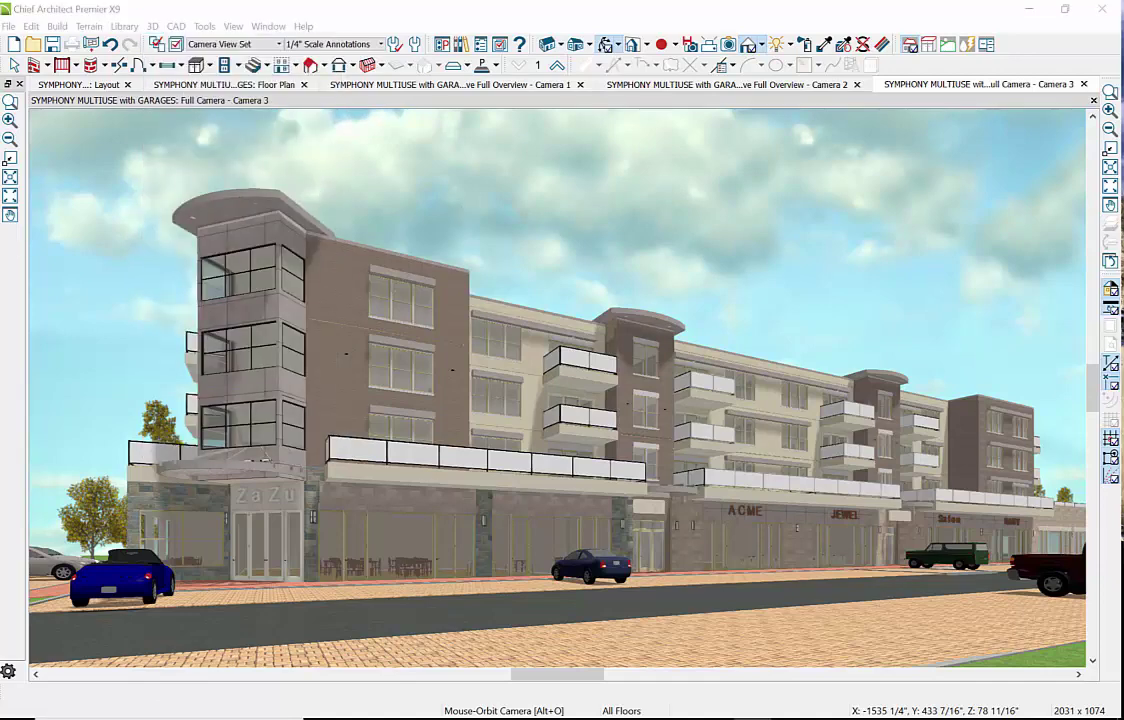
pyautogui.moveTo(344, 358); pyautogui.dragTo(793, 143)
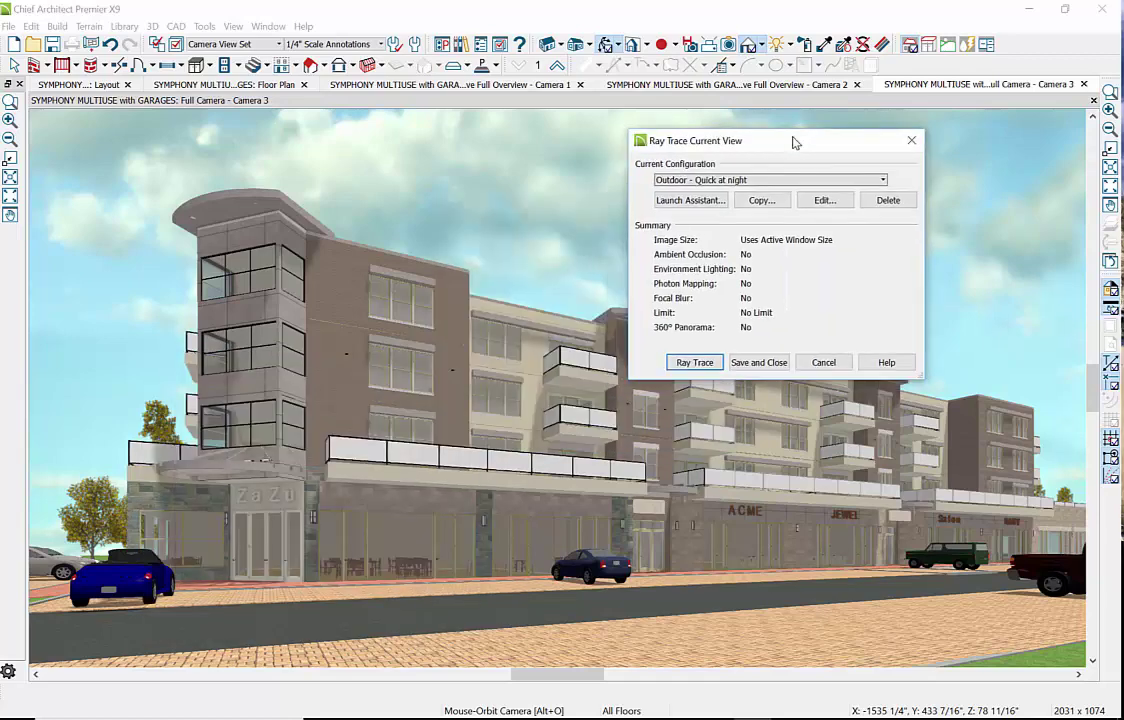
pyautogui.click(883, 180)
pyautogui.click(883, 180)
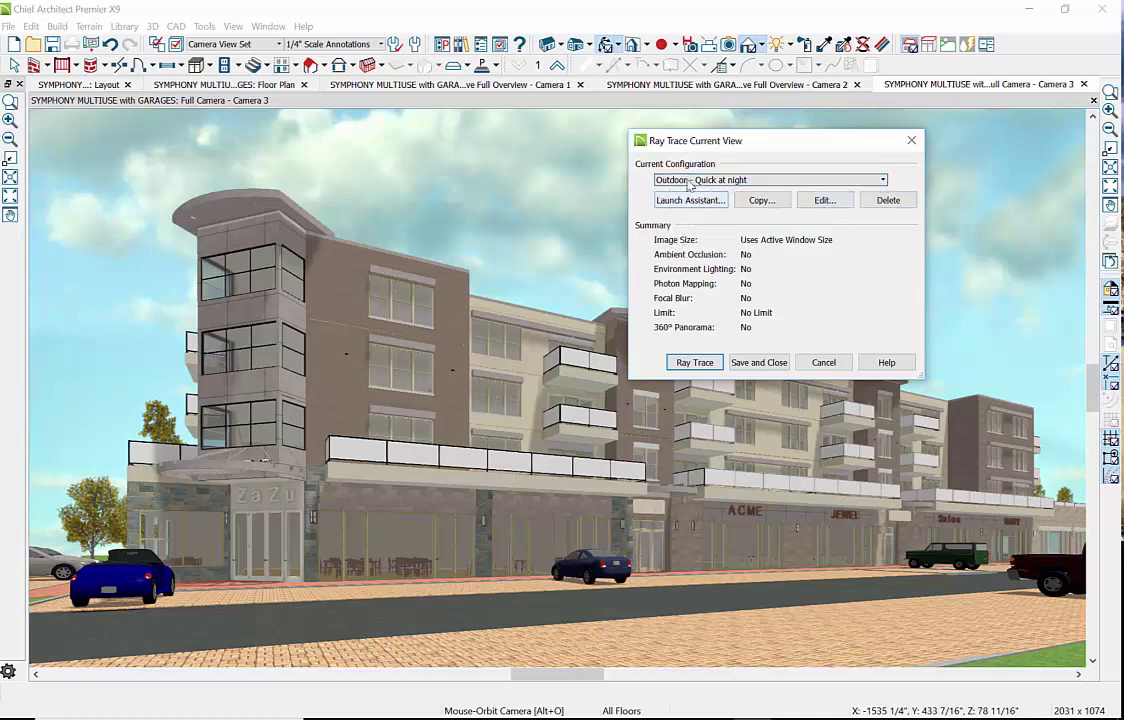
pyautogui.click(690, 200)
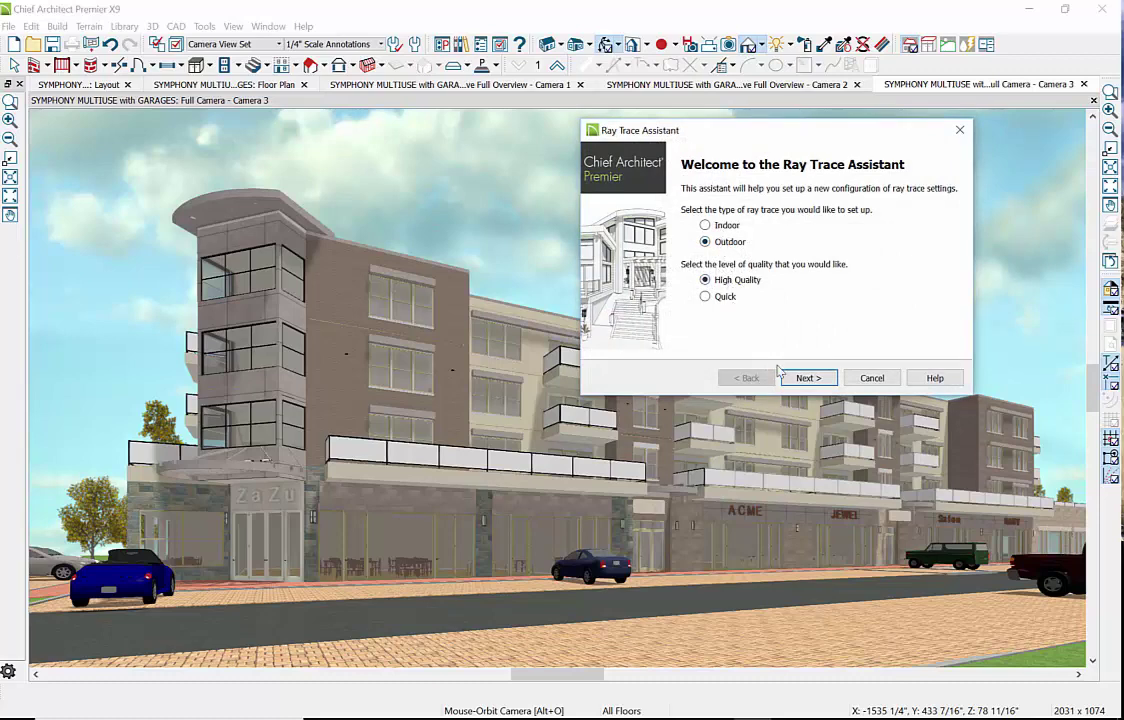
# Create 'Outdoor - High Quality 3' with window image size, Sunny lighting and No Focal Blur.
pyautogui.click(810, 380)
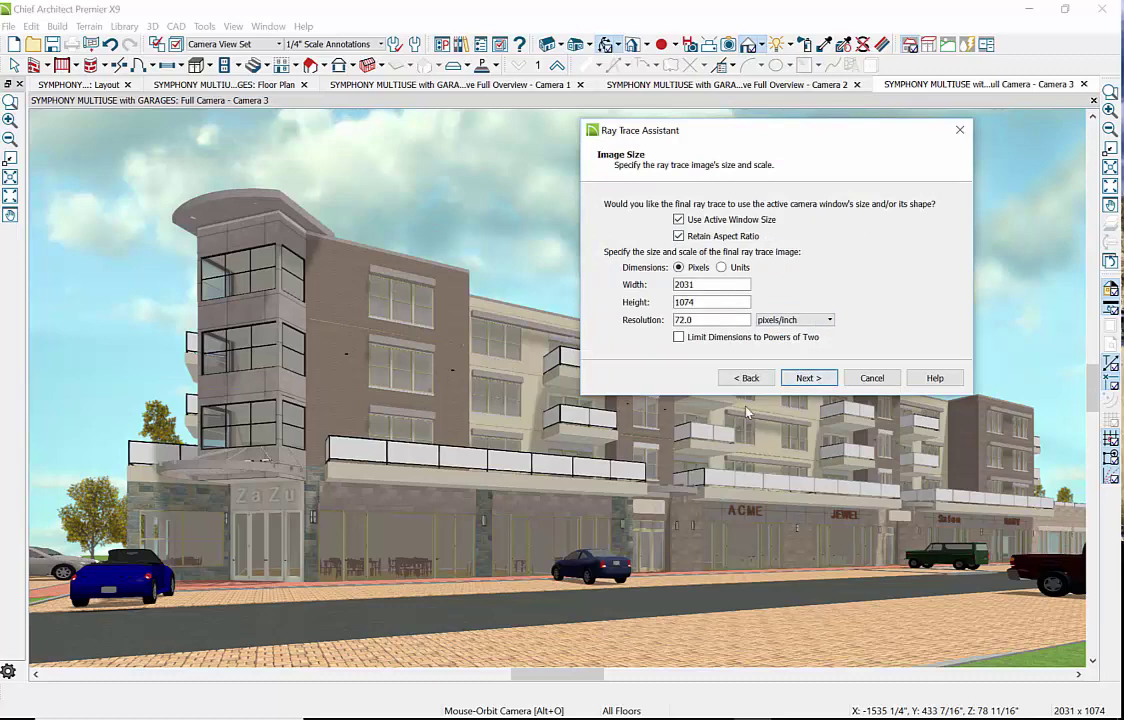
pyautogui.click(815, 378)
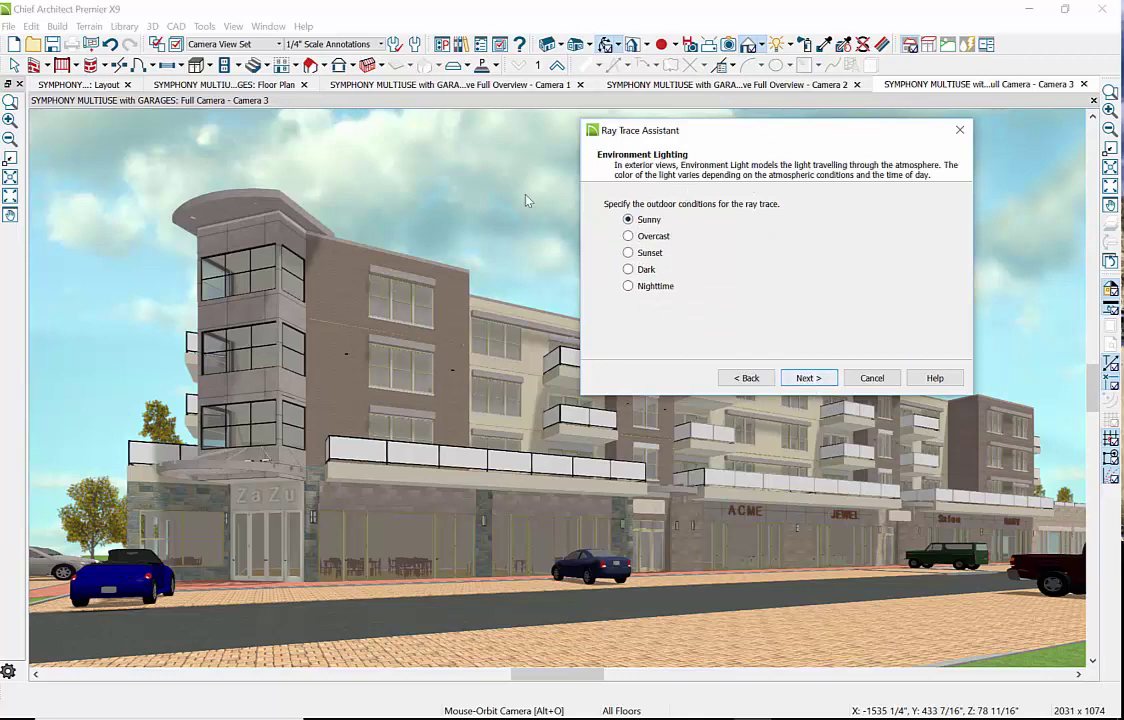
pyautogui.click(809, 379)
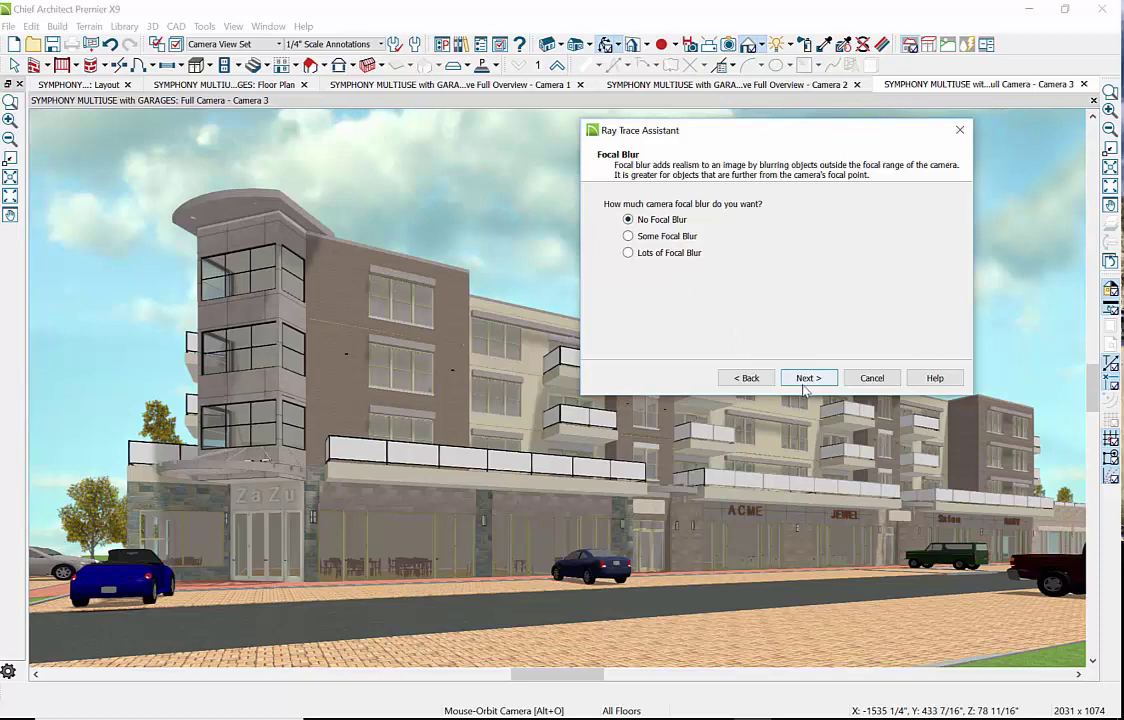
pyautogui.click(807, 379)
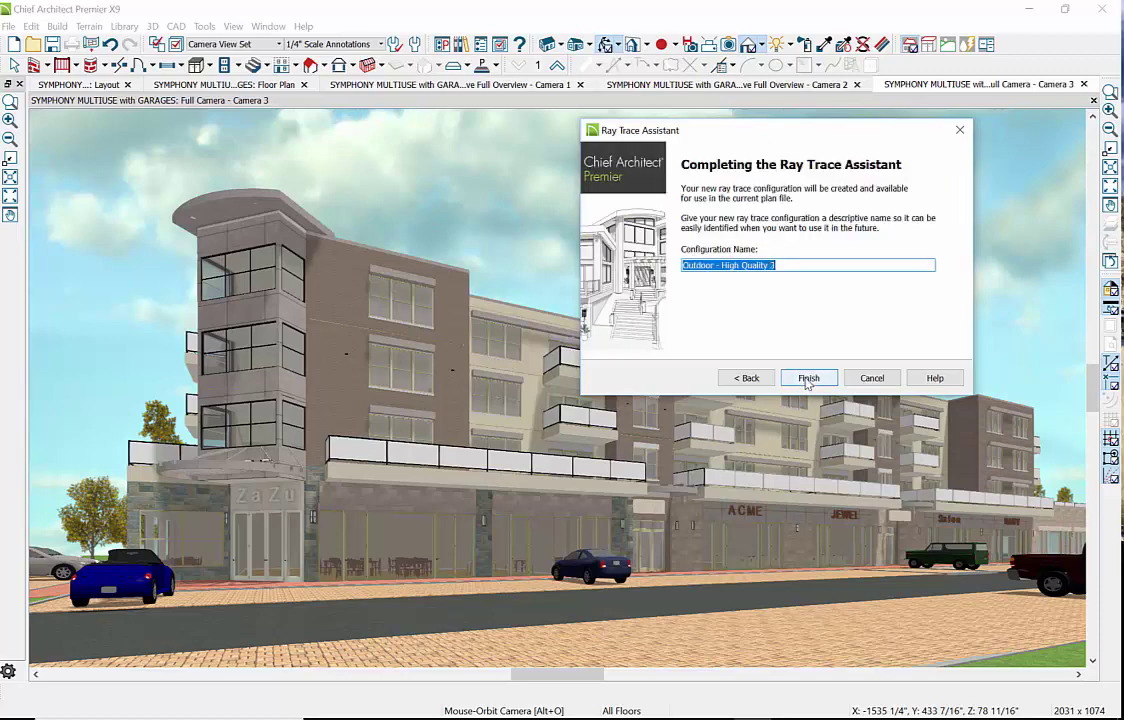
pyautogui.click(807, 378)
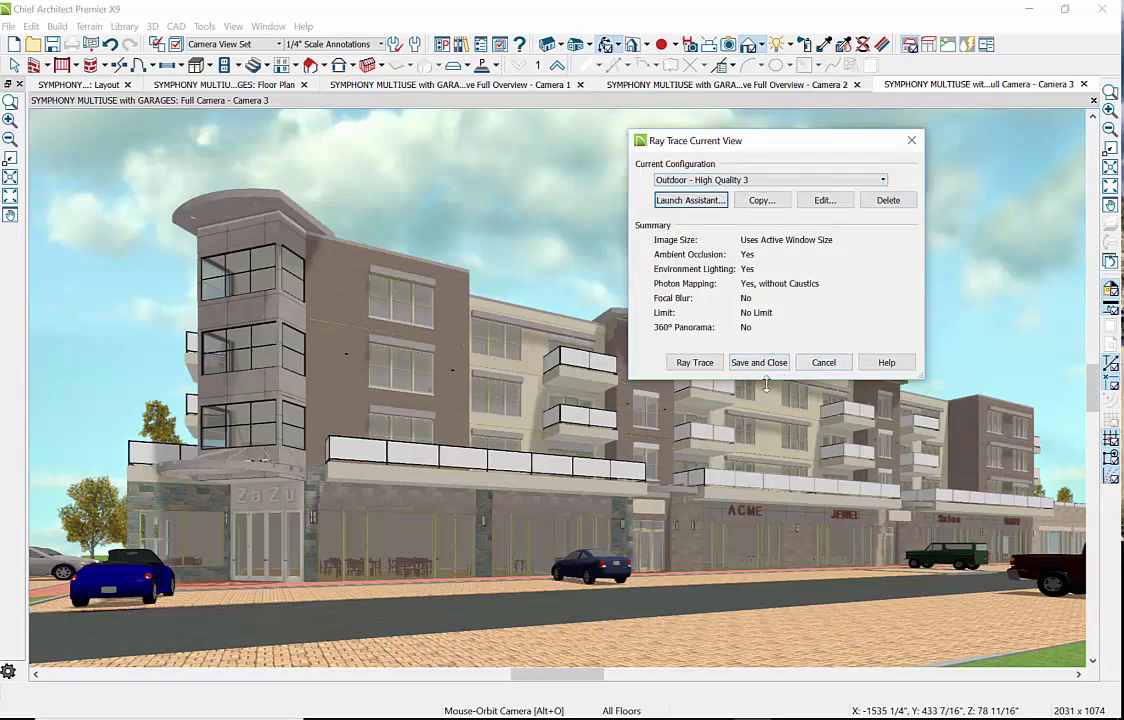
# Start the 2031 x 1074 ray trace of Camera 3 using Outdoor - High Quality 3.
pyautogui.click(695, 364)
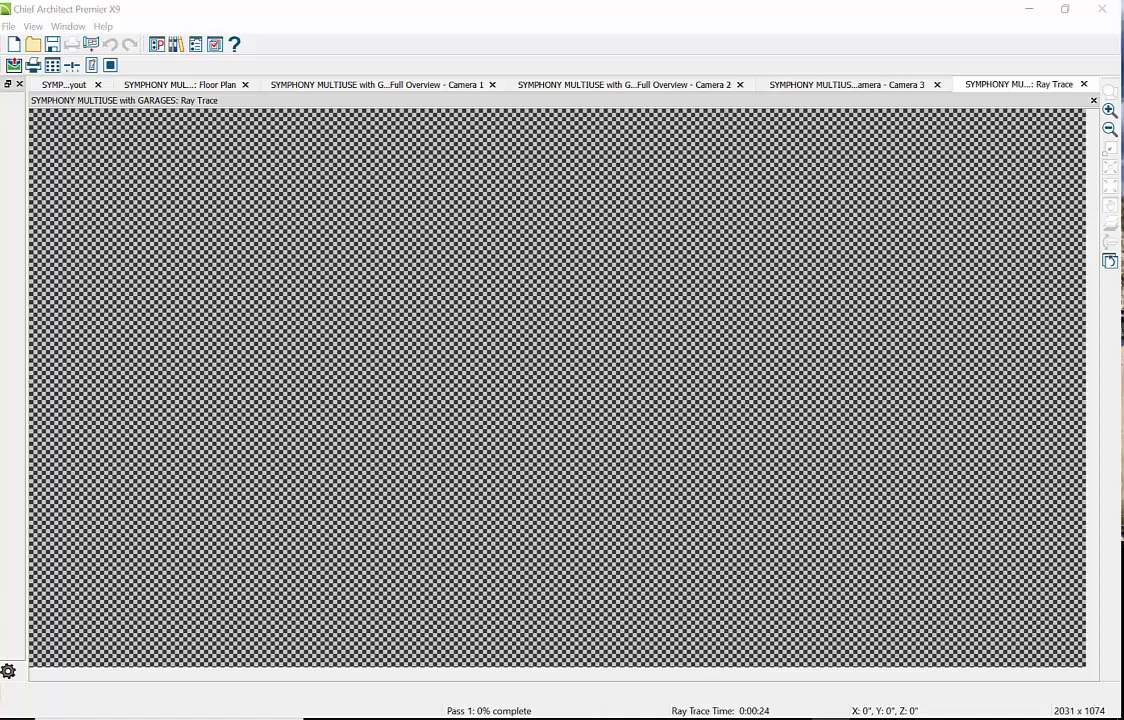
# Confirm in Windows Power & sleep that plugged-in sleep stays at 5 hours.
pyautogui.press('super')
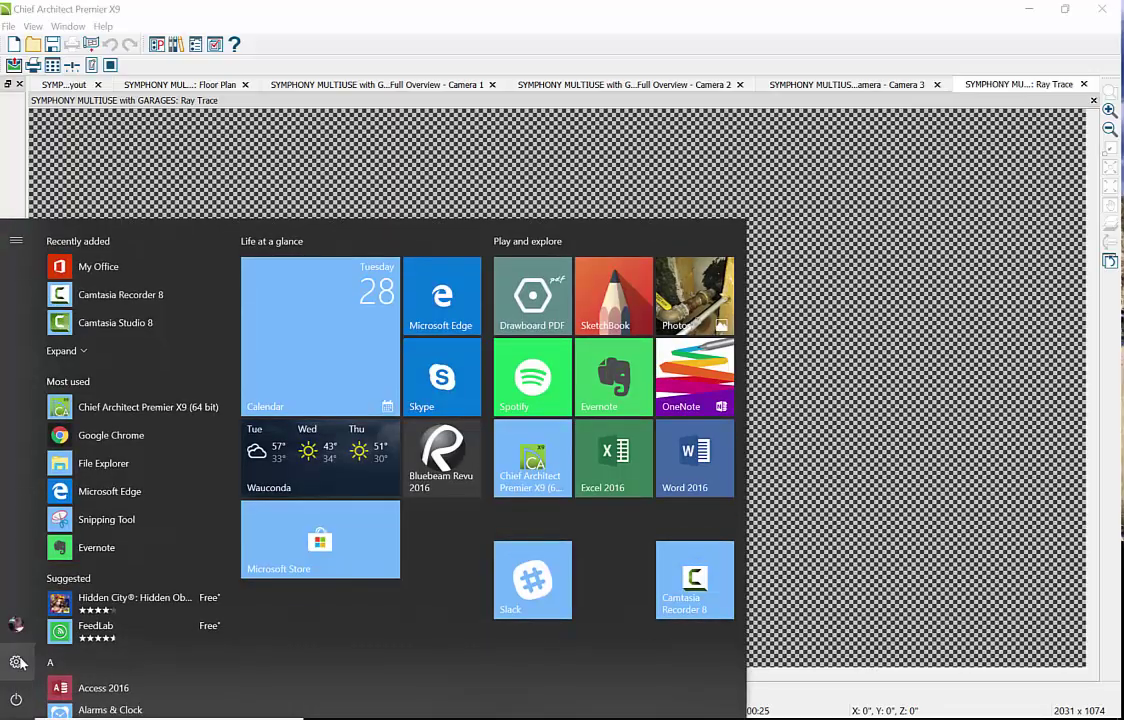
pyautogui.click(18, 662)
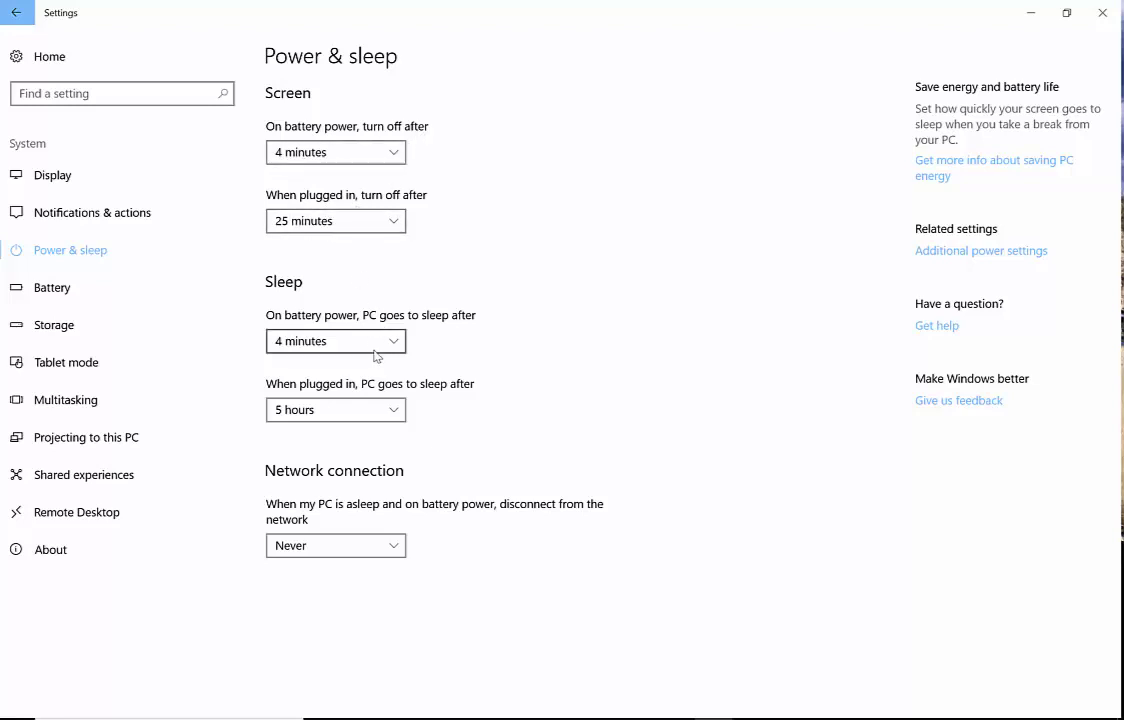
pyautogui.click(394, 412)
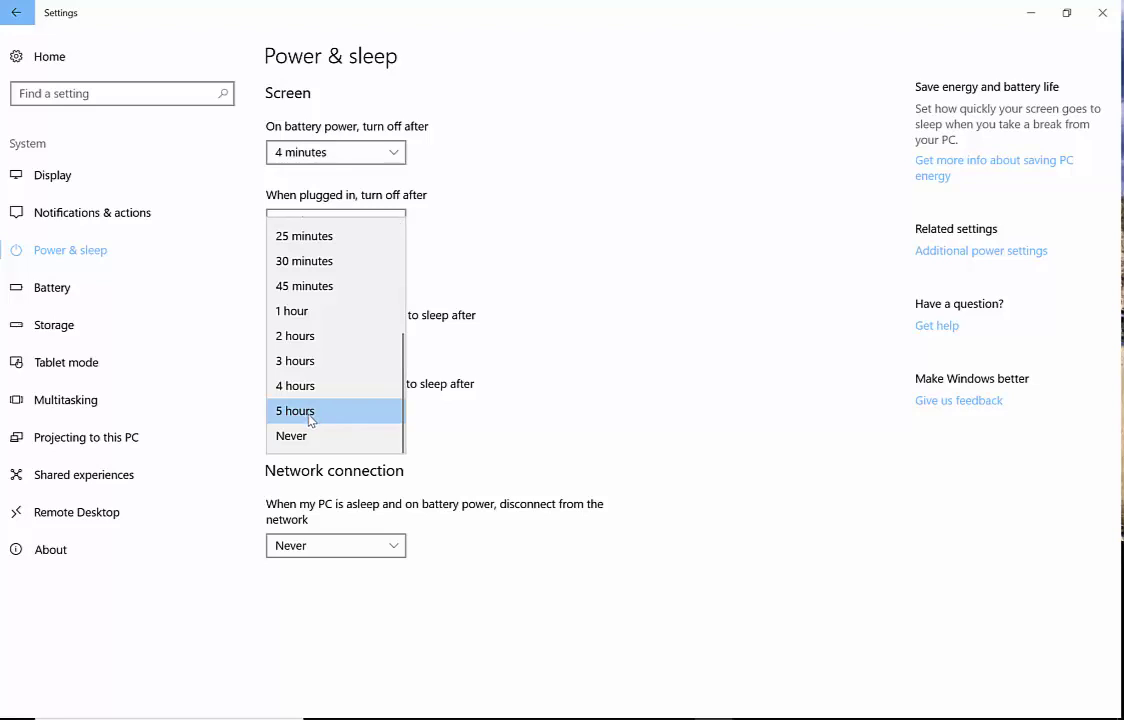
pyautogui.click(510, 395)
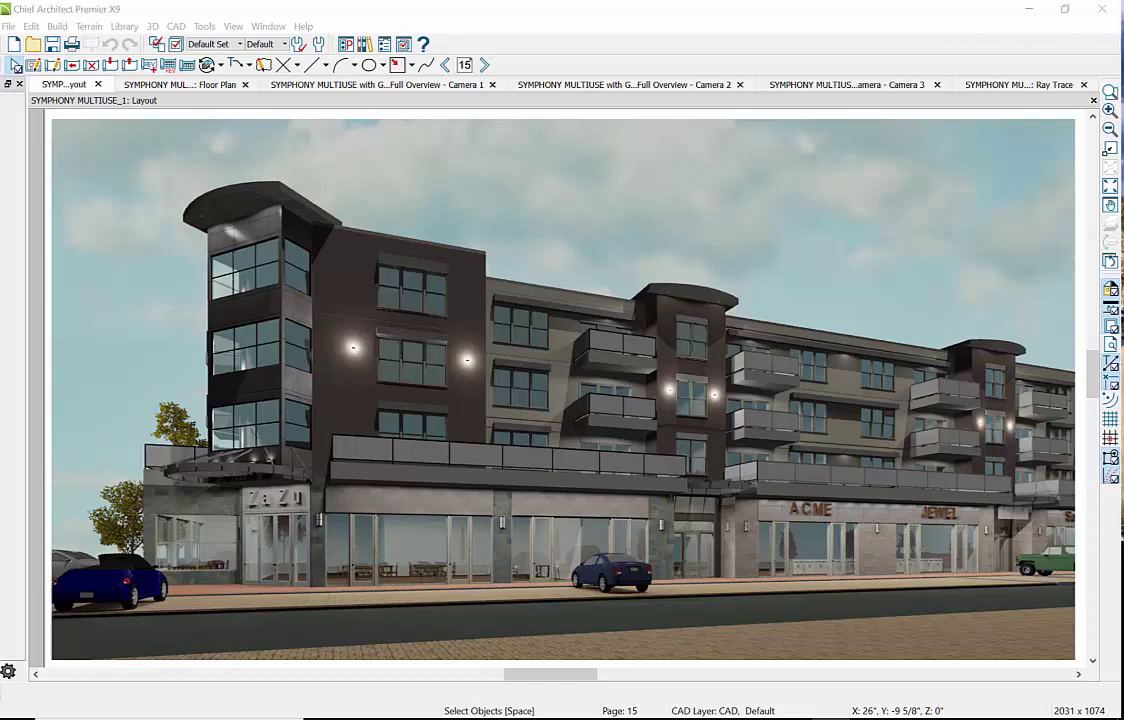
# Paste the contact e-mail and website text boxes over the Camera 3 ray-traced image on page 15.
pyautogui.hotkey('ctrl', 'v')
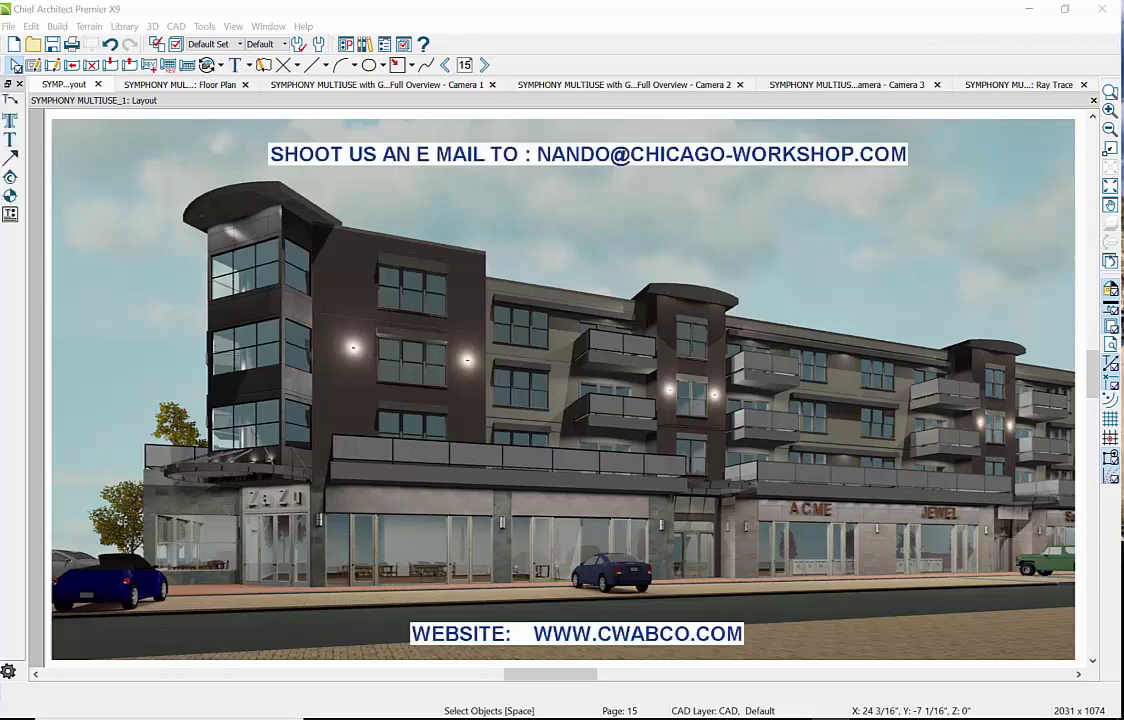